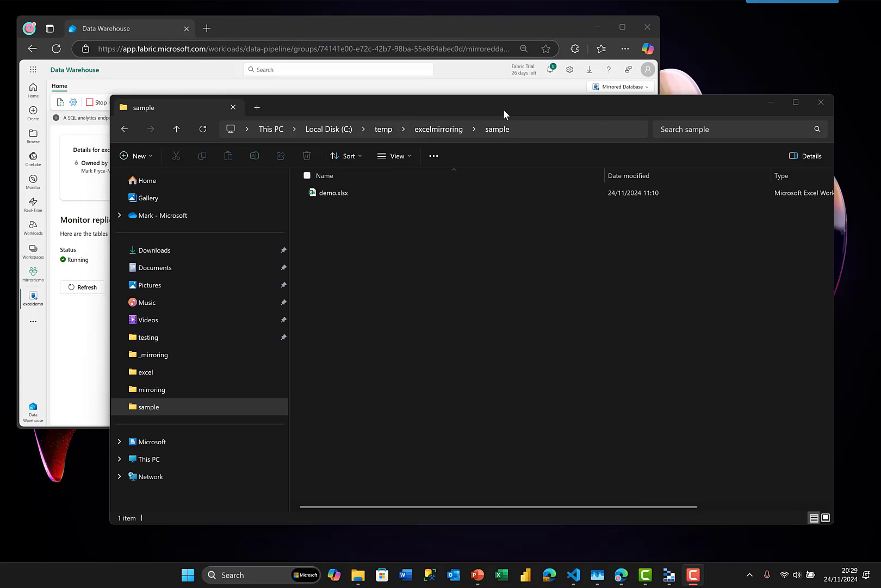
Step: Copy demo.xlsx from the sample folder into the mirroring folder and open the copy in Excel
{"action": "left_click", "coordinate": [334, 193]}
{"action": "key", "text": "ctrl+c"}
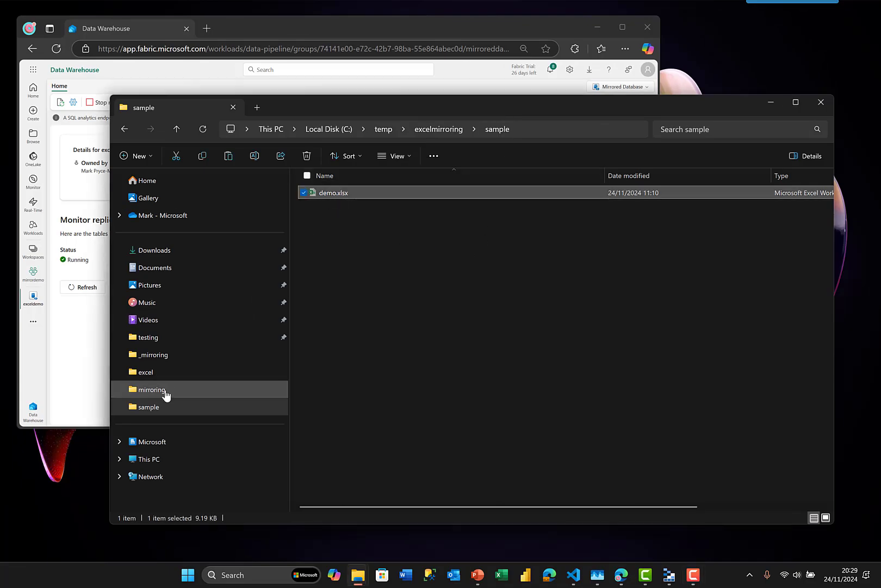
{"action": "left_click", "coordinate": [157, 389]}
{"action": "key", "text": "ctrl+v"}
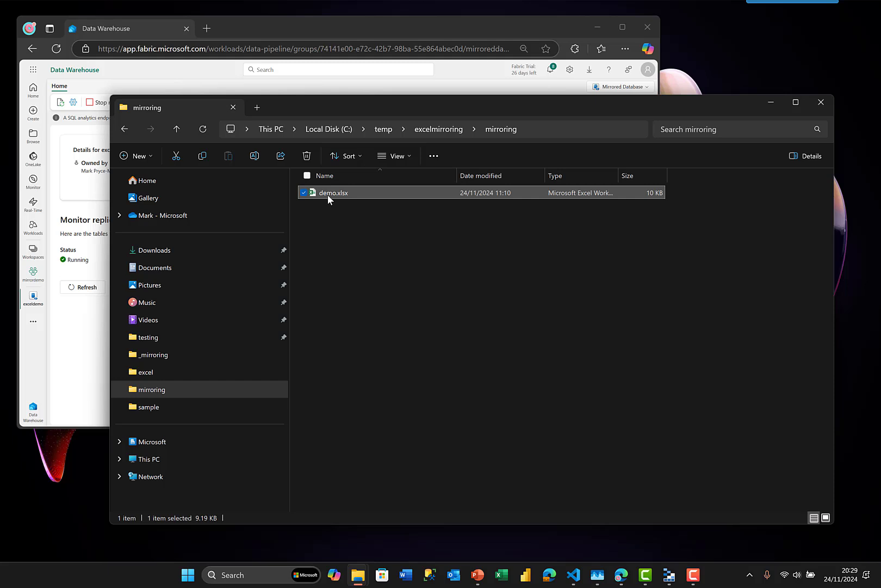
{"action": "double_click", "coordinate": [327, 194]}
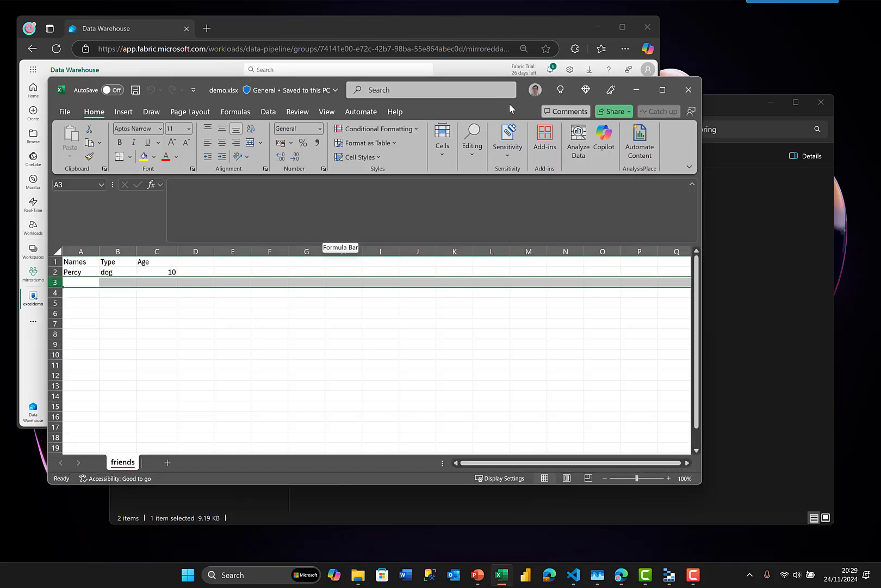
Step: Place a narrowed Excel window beside the Fabric replication page, with File Explorer minimized
{"action": "left_click_drag", "start_coordinate": [513, 105], "coordinate": [668, 56]}
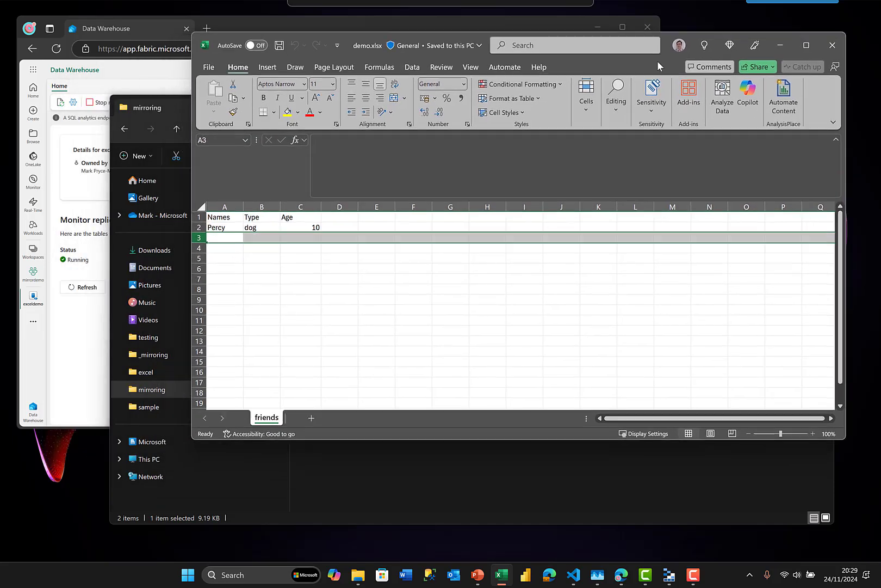
{"action": "left_click", "coordinate": [550, 486]}
{"action": "left_click", "coordinate": [770, 105]}
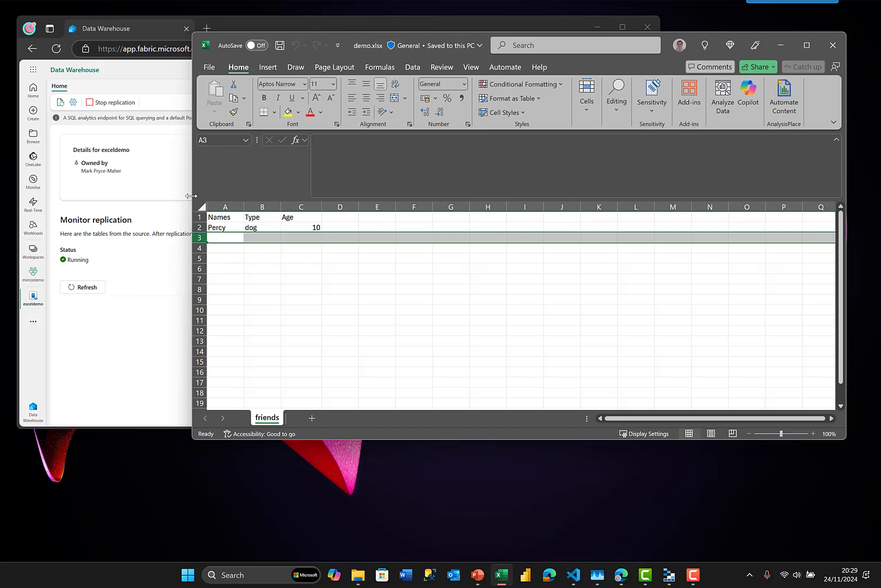
{"action": "left_click_drag", "start_coordinate": [193, 196], "coordinate": [393, 187]}
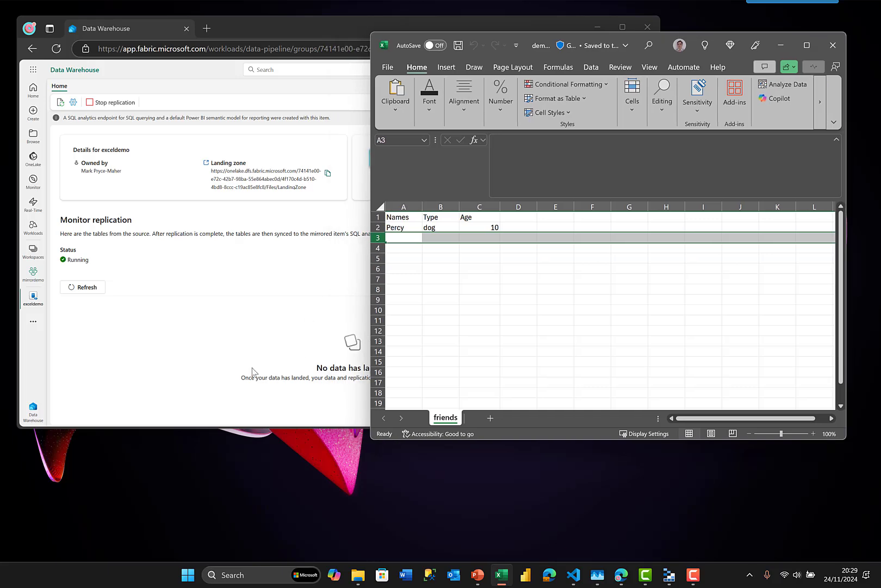
Step: Move the Fabric window down and refresh replication until demo_friends is listed
{"action": "left_click", "coordinate": [213, 356]}
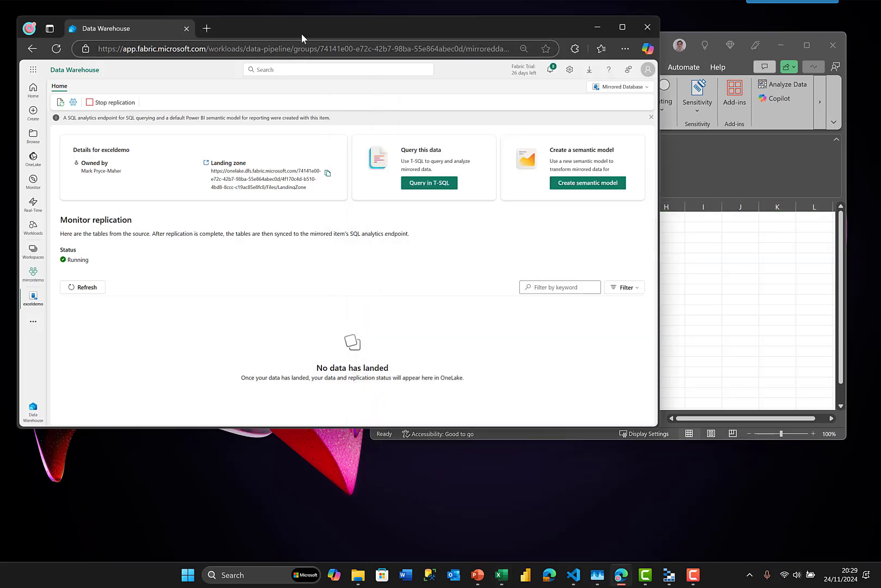
{"action": "left_click_drag", "start_coordinate": [301, 28], "coordinate": [297, 112]}
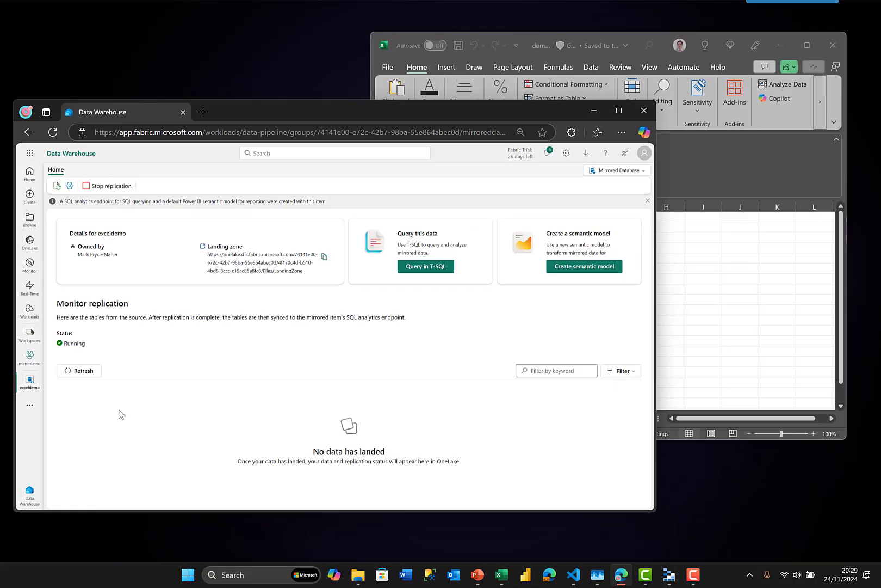
{"action": "left_click", "coordinate": [79, 370]}
{"action": "left_click", "coordinate": [79, 371]}
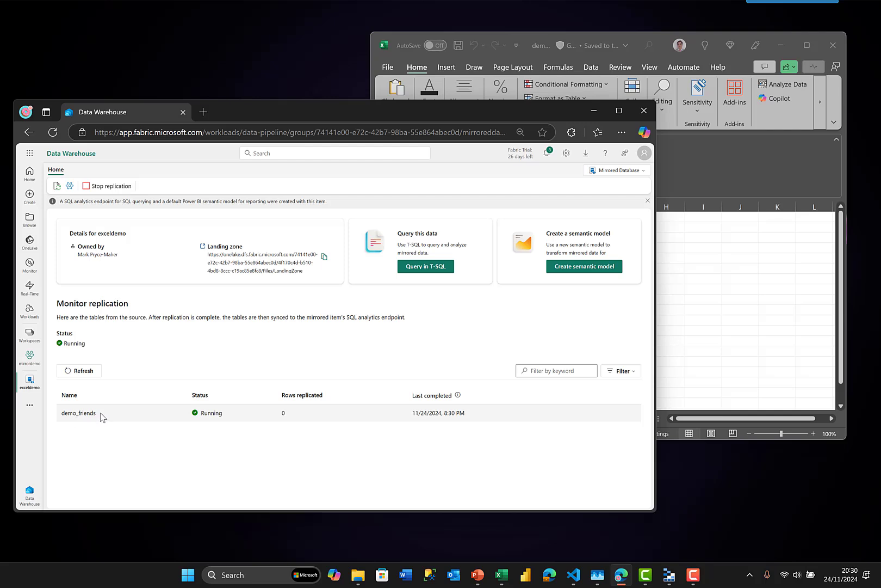
Step: Recheck demo_friends' replication status, then switch the item to its SQL analytics endpoint
{"action": "left_click", "coordinate": [738, 59]}
{"action": "left_click", "coordinate": [185, 461]}
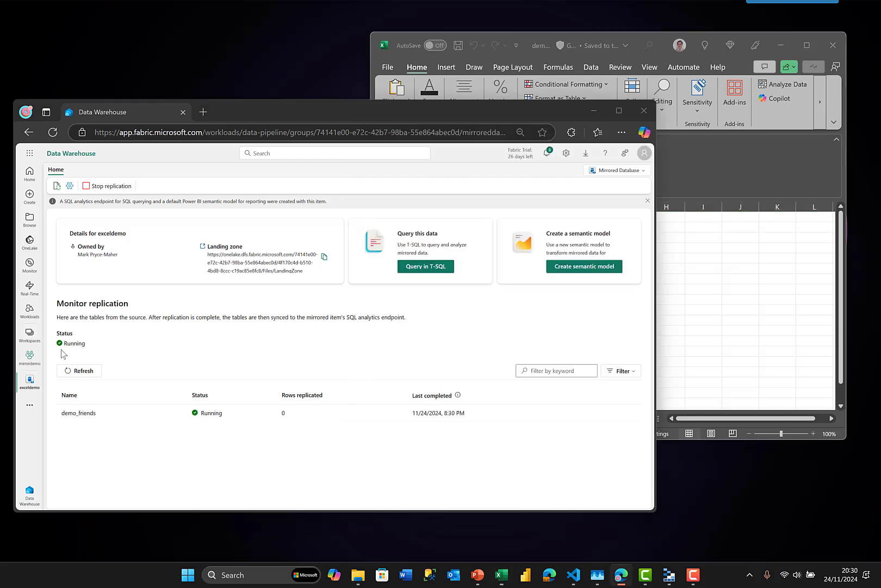
{"action": "left_click", "coordinate": [76, 374]}
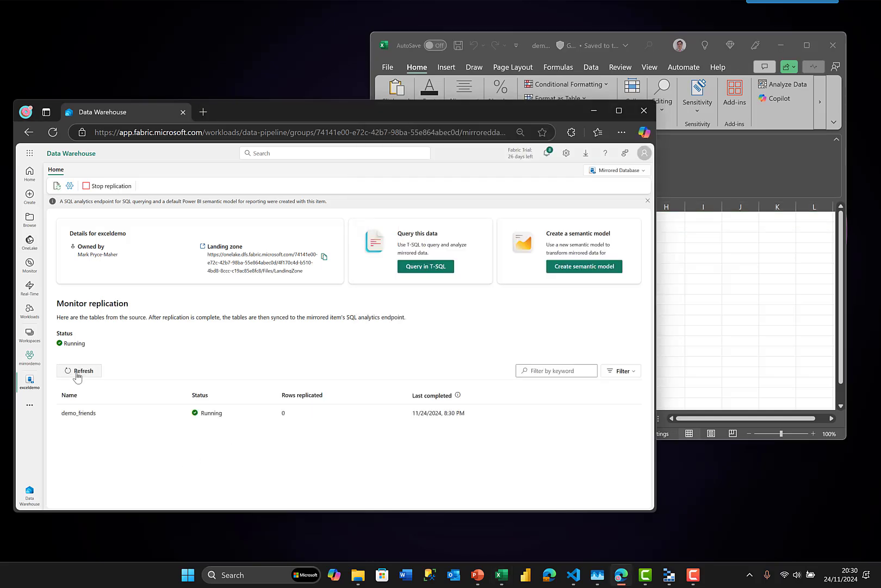
{"action": "left_click", "coordinate": [606, 172]}
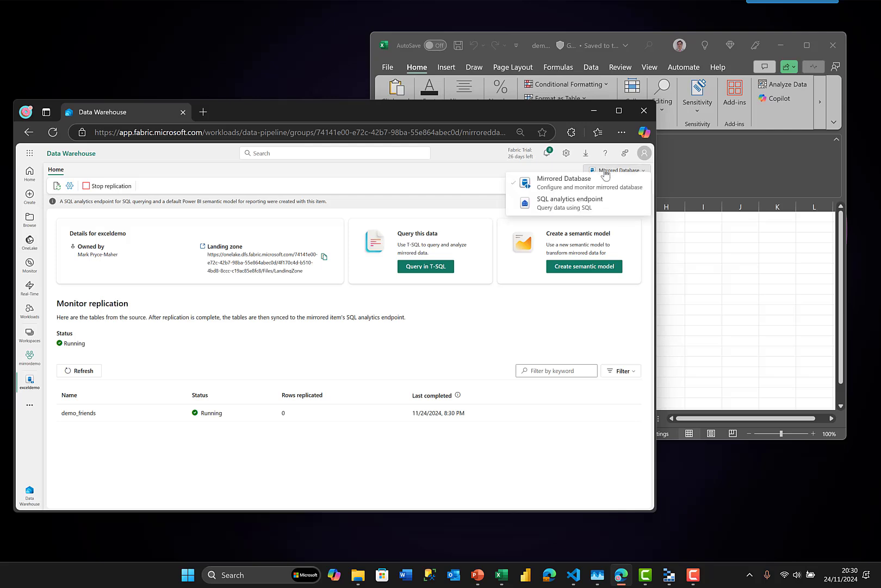
{"action": "left_click", "coordinate": [555, 204]}
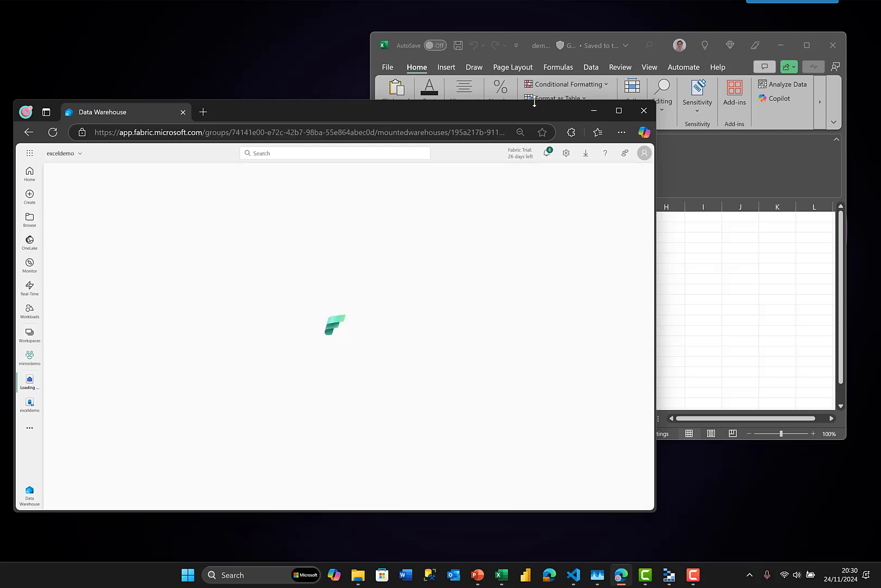
Step: Resize the browser window and widen the Explorer pane so table names show fully
{"action": "left_click_drag", "start_coordinate": [523, 107], "coordinate": [516, 12]}
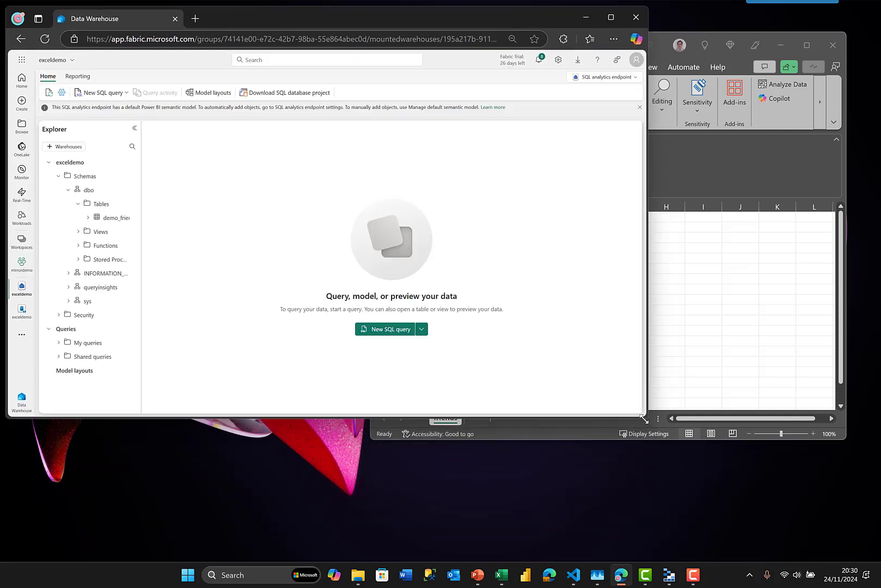
{"action": "left_click_drag", "start_coordinate": [645, 418], "coordinate": [520, 557]}
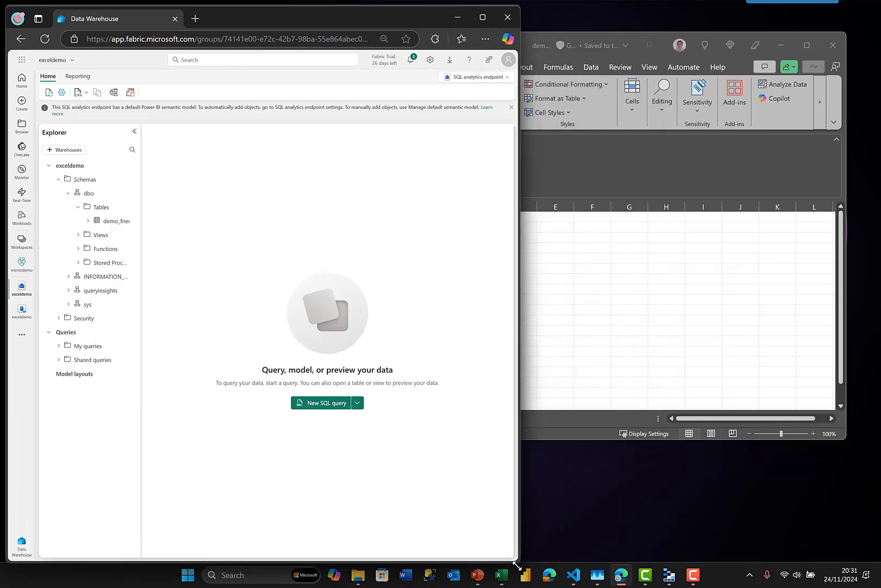
{"action": "left_click_drag", "start_coordinate": [141, 219], "coordinate": [167, 218]}
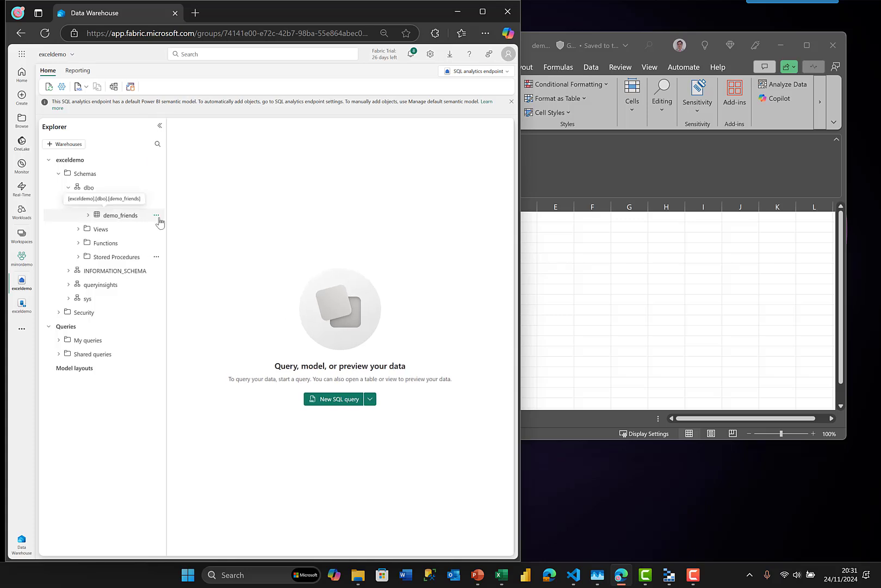
Step: Run Select TOP 100 on demo_friends, returning Percy the dog aged 10
{"action": "left_click", "coordinate": [156, 216]}
{"action": "left_click", "coordinate": [157, 215]}
{"action": "left_click", "coordinate": [156, 216]}
{"action": "mouse_move", "coordinate": [163, 229]}
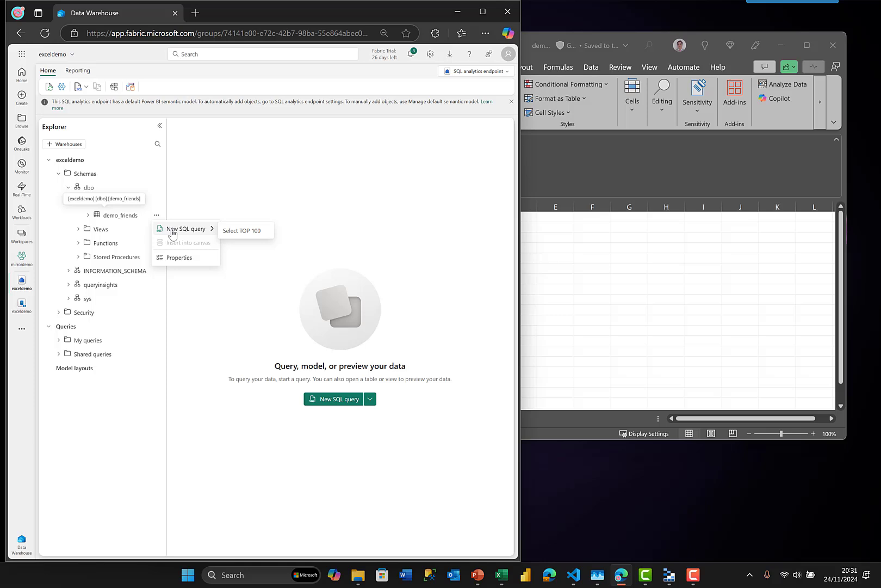
{"action": "left_click", "coordinate": [233, 232]}
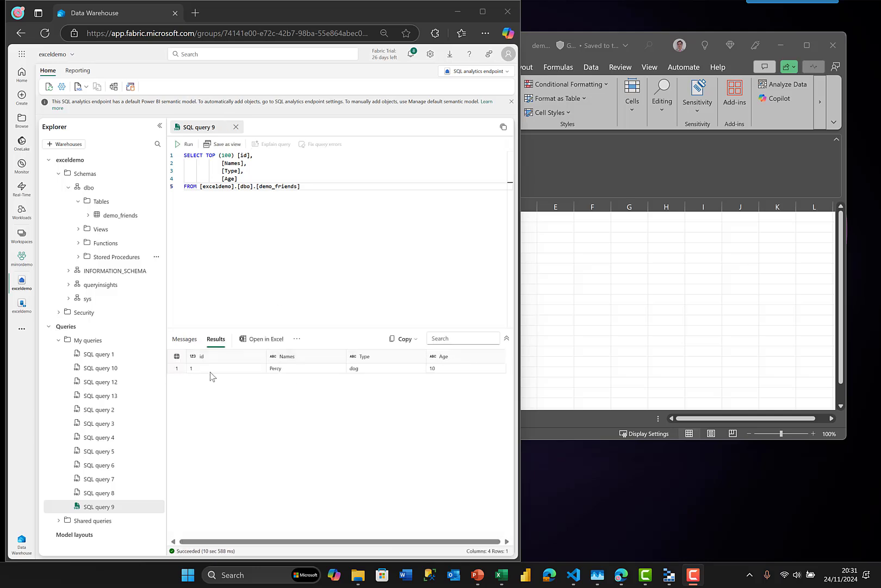
{"action": "left_click", "coordinate": [384, 368]}
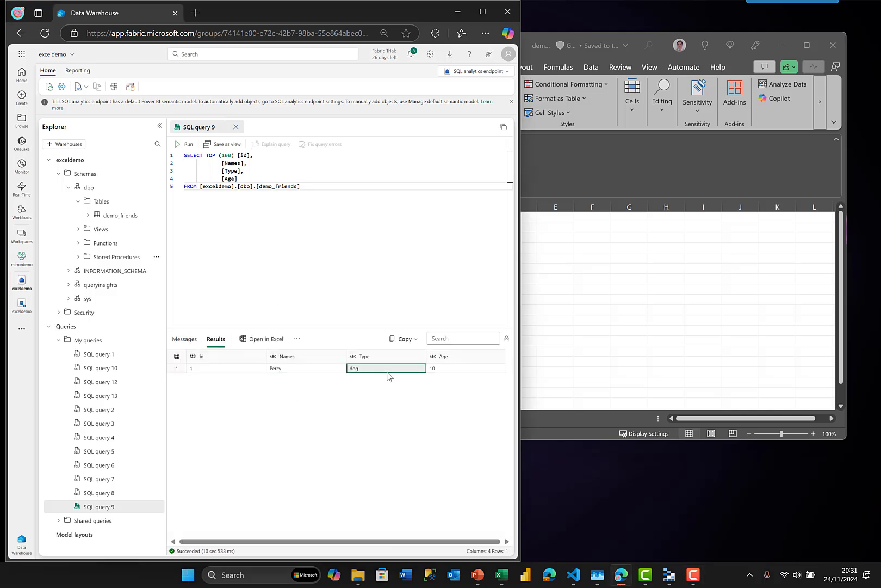
Step: Arrange the Excel window beside the Fabric query results
{"action": "left_click", "coordinate": [438, 369]}
{"action": "left_click_drag", "start_coordinate": [622, 35], "coordinate": [648, 28]}
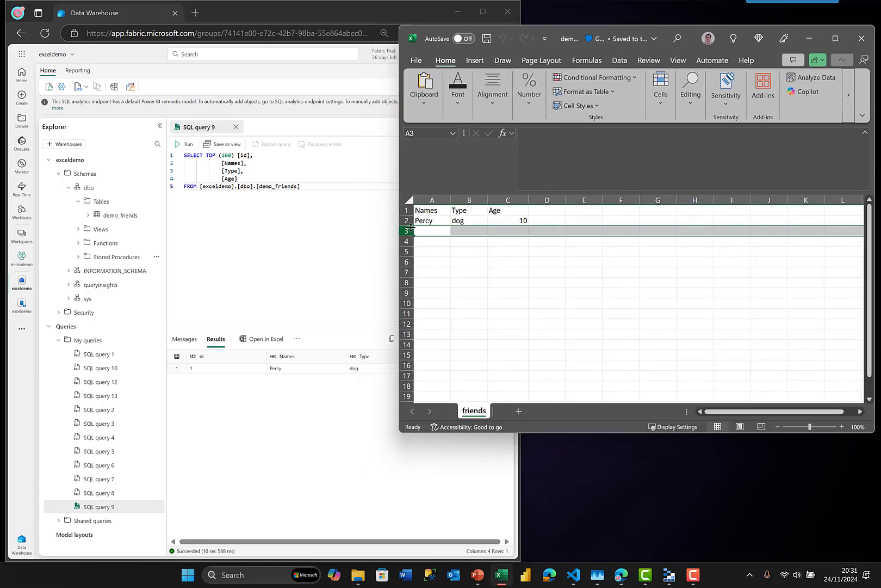
{"action": "left_click_drag", "start_coordinate": [405, 253], "coordinate": [485, 253]}
Step: Add Nimrod, cat, age 3 in row 3 and save the workbook
{"action": "left_click", "coordinate": [508, 233]}
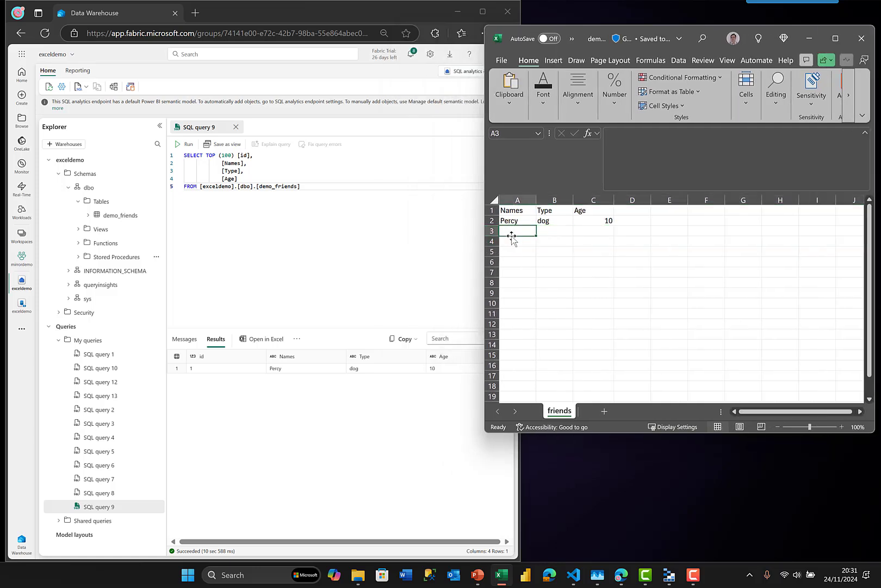
{"action": "type", "text": "N"}
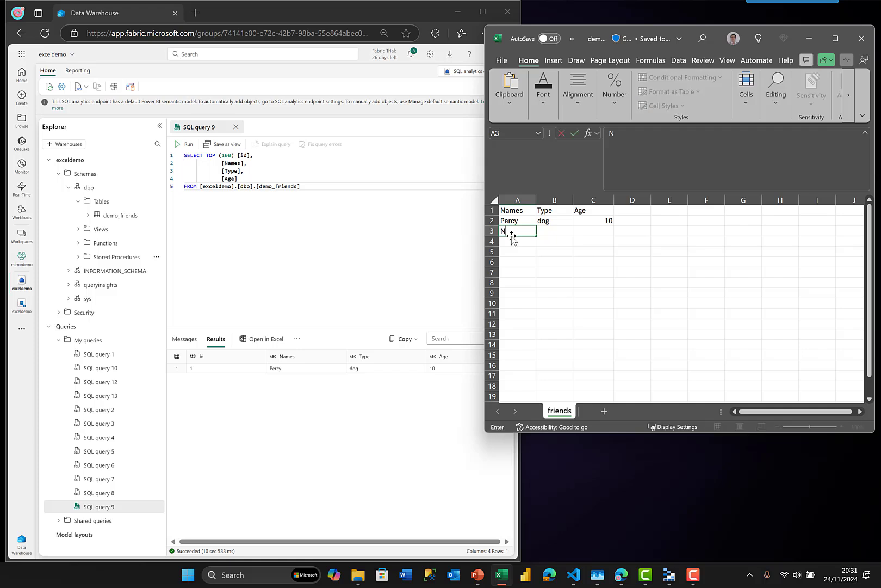
{"action": "type", "text": "imrod"}
{"action": "key", "text": "Tab"}
{"action": "type", "text": "cat"}
{"action": "key", "text": "Tab"}
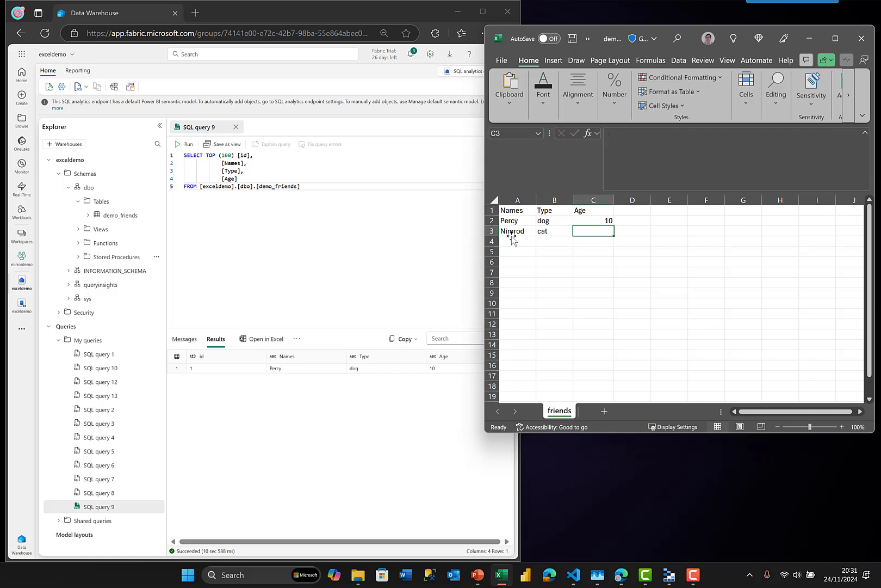
{"action": "type", "text": "3"}
{"action": "key", "text": "Tab"}
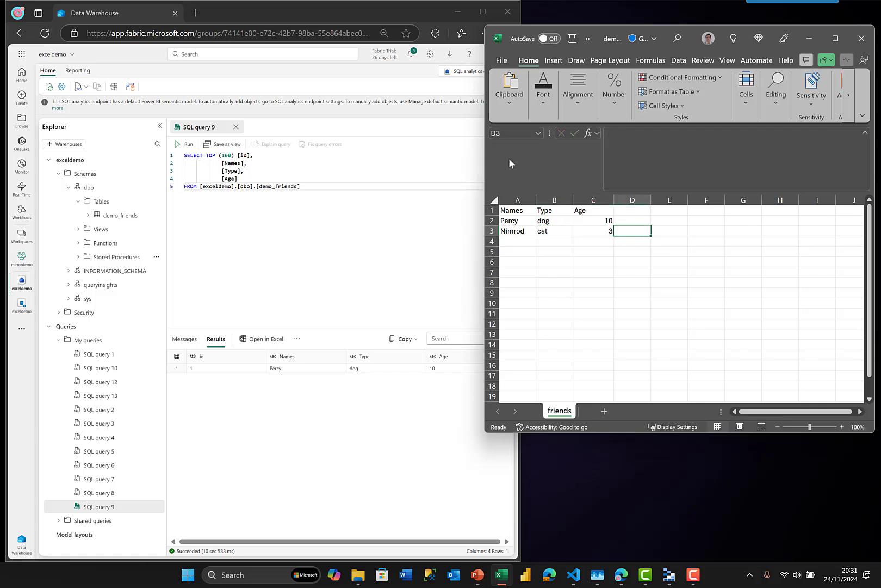
{"action": "left_click", "coordinate": [572, 39]}
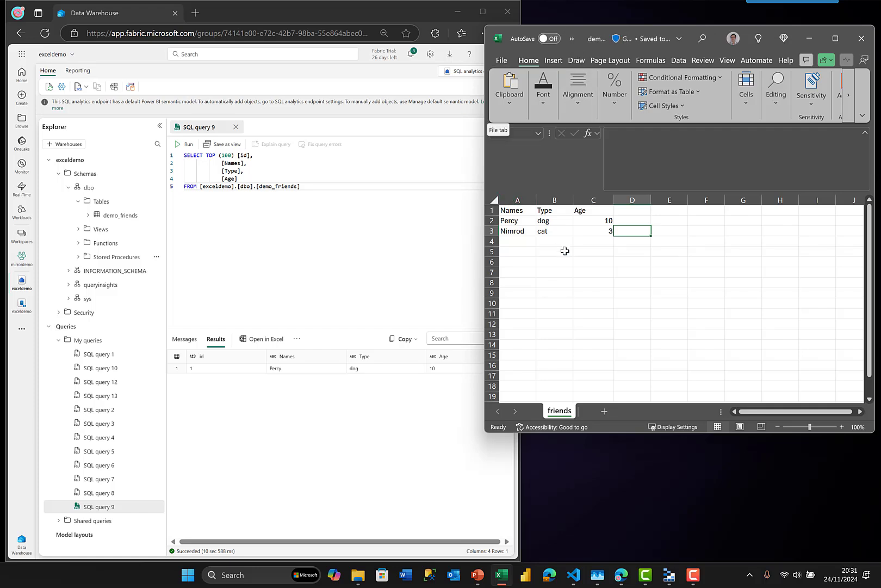
Step: Add a Legs column header in D1 with 4 for both friends
{"action": "left_click", "coordinate": [635, 211]}
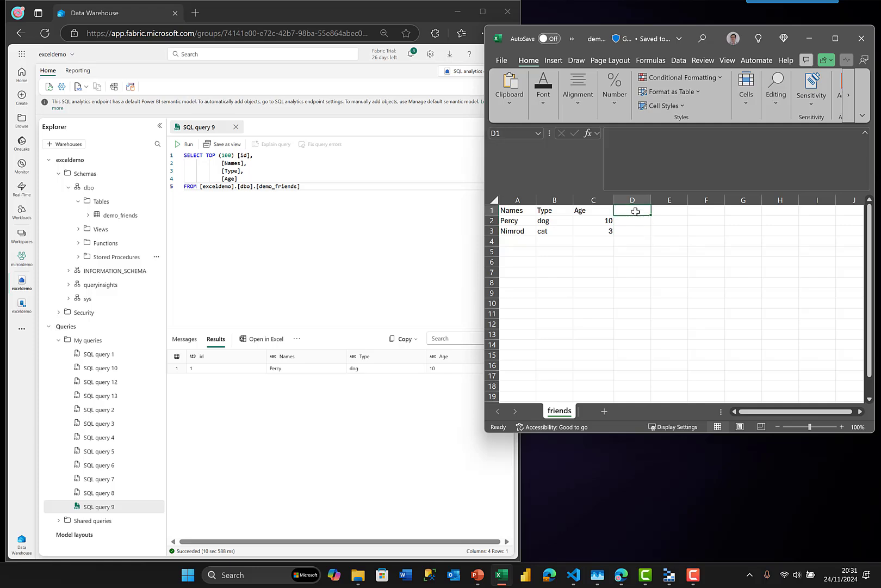
{"action": "type", "text": "Legs"}
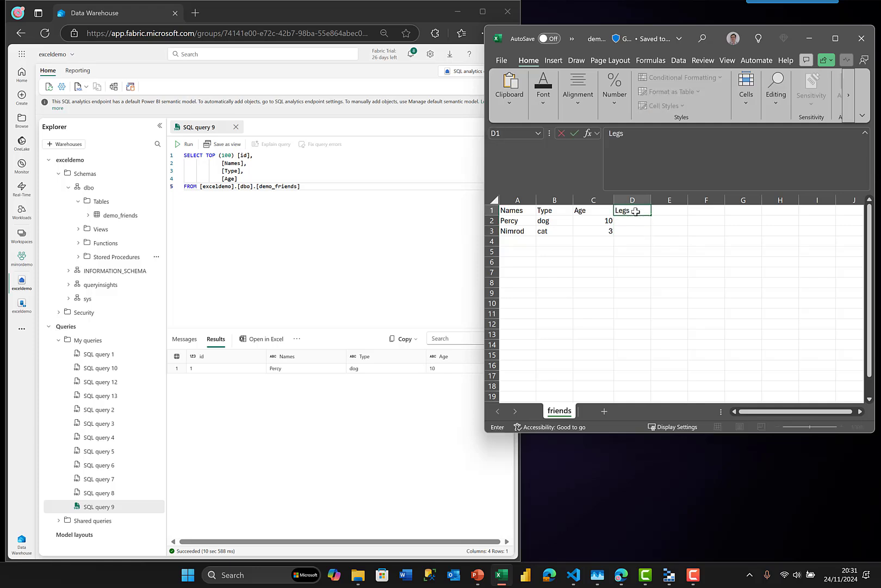
{"action": "key", "text": "Return"}
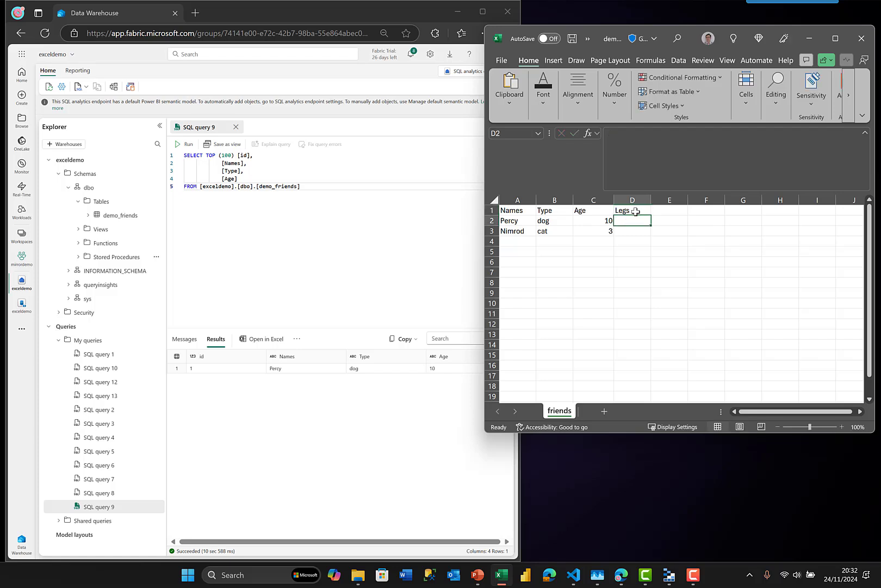
{"action": "type", "text": "4"}
{"action": "key", "text": "Return"}
{"action": "type", "text": "4"}
{"action": "key", "text": "Up"}
{"action": "key", "text": "Up"}
Step: Add an Eyes column header in E1 with 2 for both friends
{"action": "key", "text": "Right"}
{"action": "type", "text": "Eyes"}
{"action": "key", "text": "Return"}
{"action": "type", "text": "2"}
{"action": "key", "text": "Return"}
{"action": "type", "text": "2"}
{"action": "key", "text": "Return"}
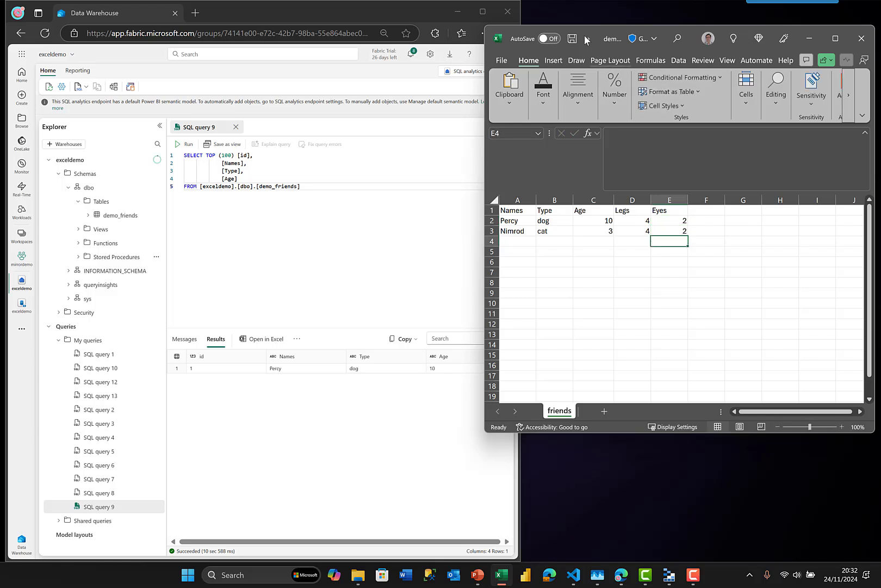
Step: Save the workbook, change the demo_friends query to SELECT *, and run it
{"action": "left_click", "coordinate": [572, 39]}
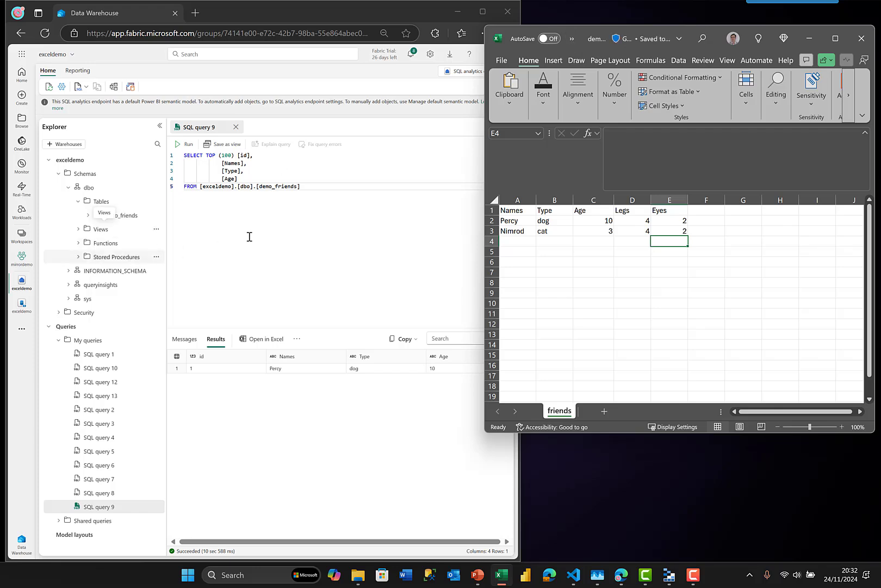
{"action": "left_click", "coordinate": [232, 179]}
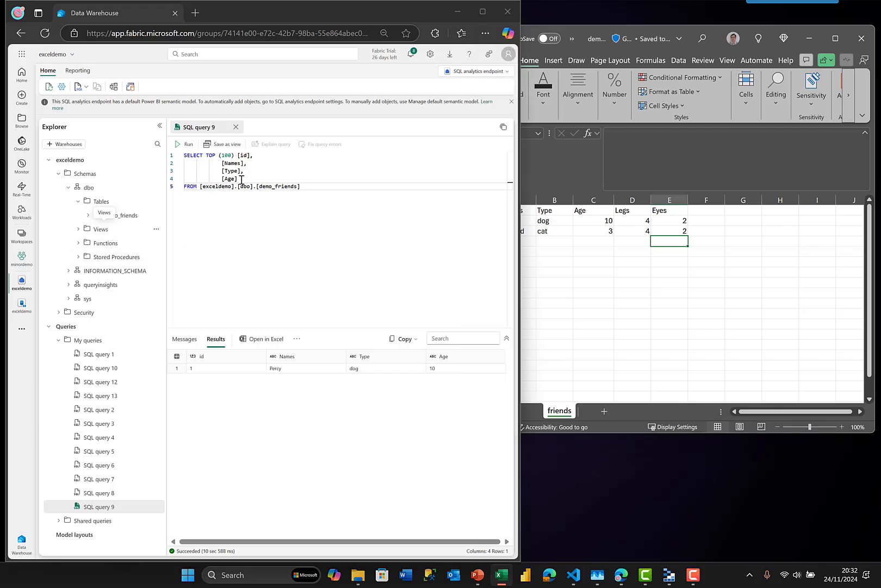
{"action": "left_click_drag", "start_coordinate": [238, 179], "coordinate": [206, 156]}
{"action": "type", "text": "*"}
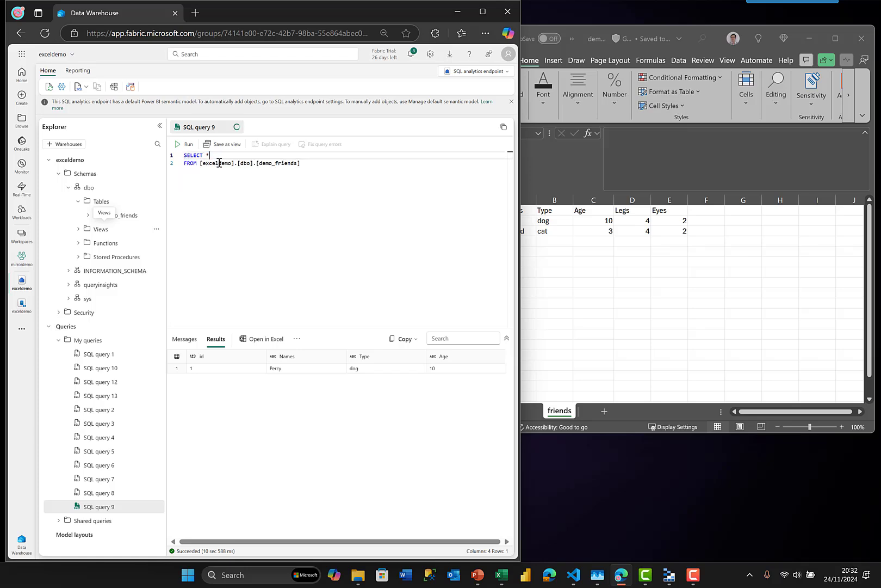
{"action": "left_click", "coordinate": [308, 168]}
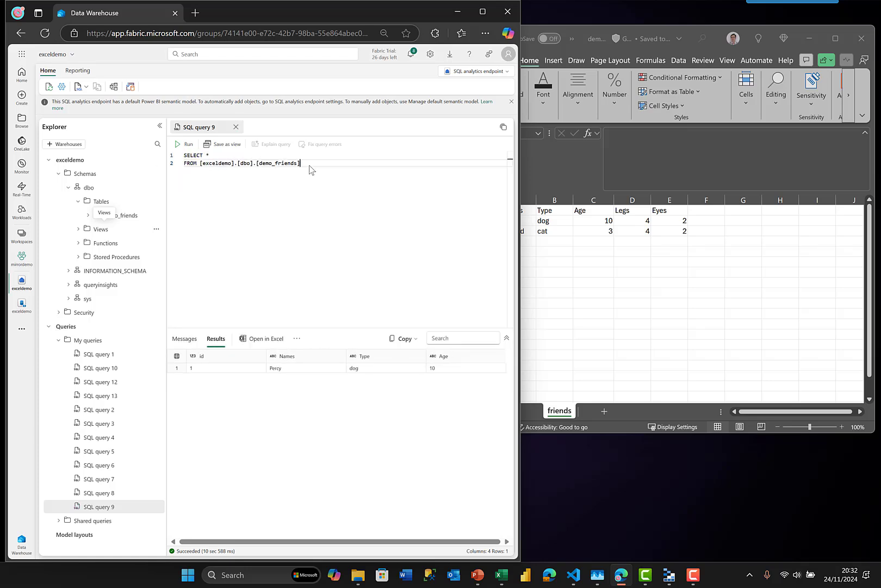
{"action": "left_click", "coordinate": [182, 146]}
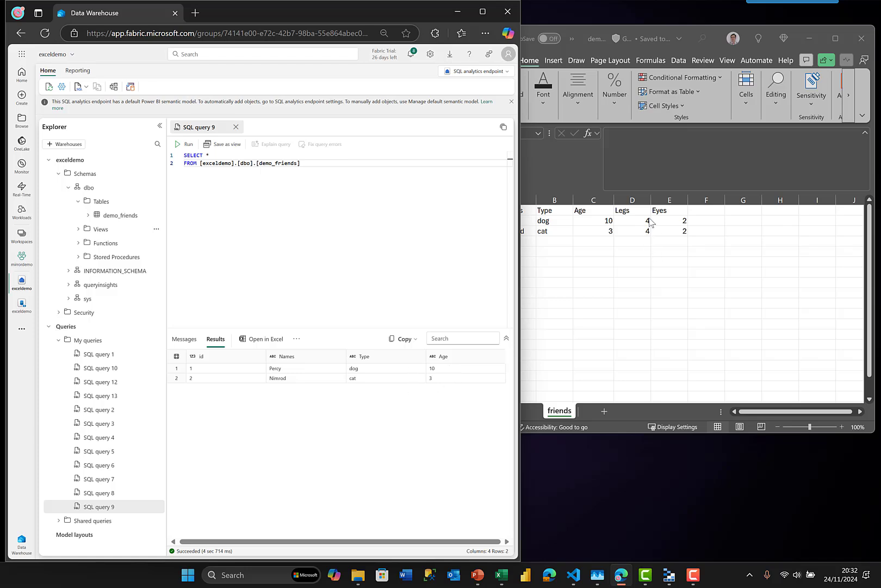
Step: Add an imaginary friend in row 4 (Age 99, Legs 7, Eyes 3), set the cat's Eyes to 1, and save
{"action": "left_click", "coordinate": [636, 242]}
{"action": "left_click", "coordinate": [518, 239]}
{"action": "type", "text": "Jeff"}
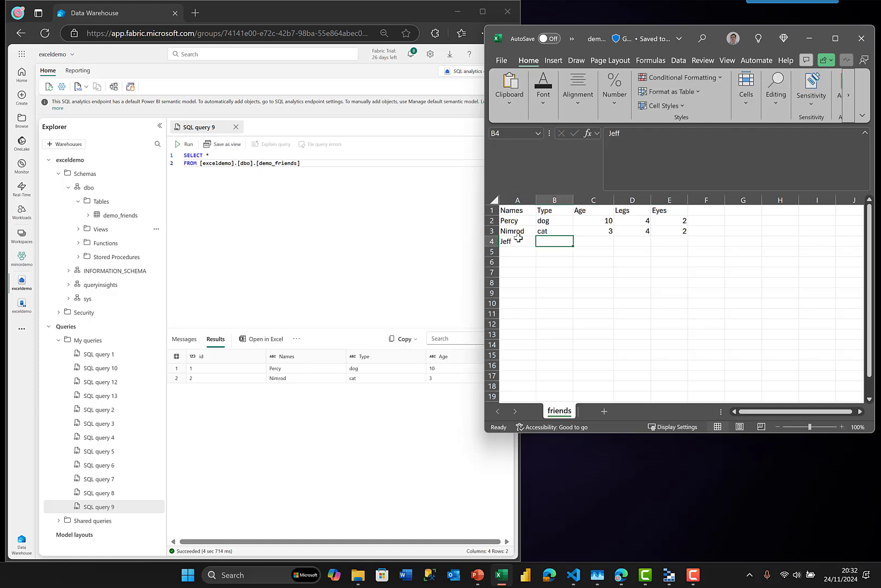
{"action": "type", "text": "im"}
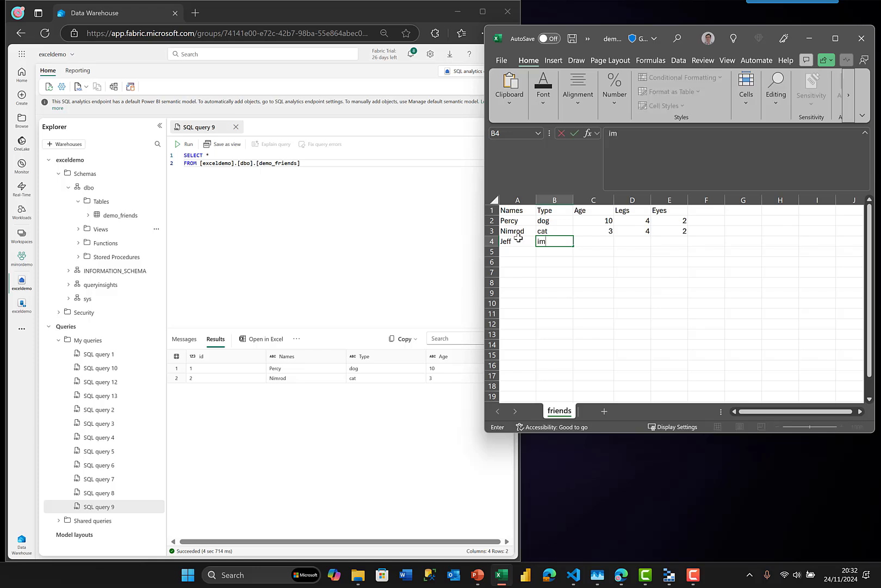
{"action": "type", "text": "aginary"}
{"action": "key", "text": "Tab"}
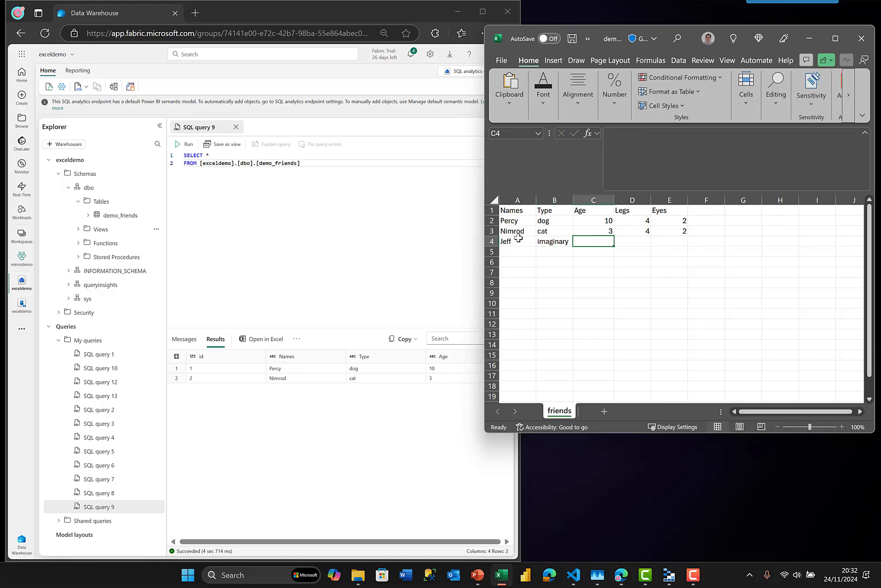
{"action": "type", "text": "99"}
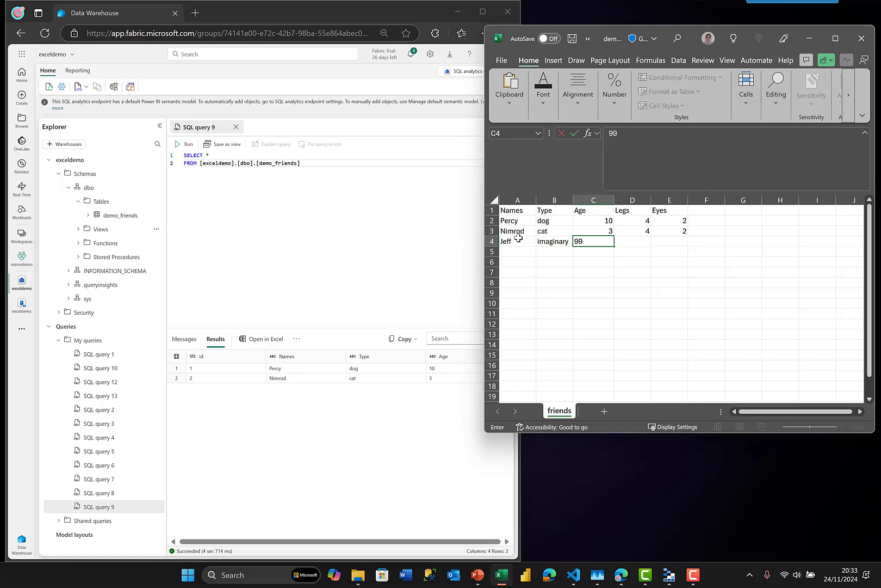
{"action": "key", "text": "Tab"}
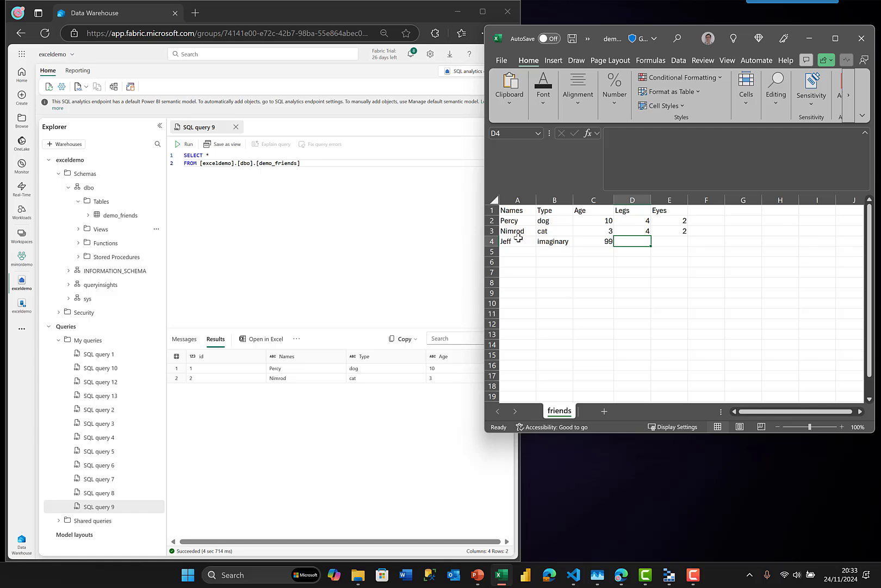
{"action": "type", "text": "7"}
{"action": "key", "text": "Tab"}
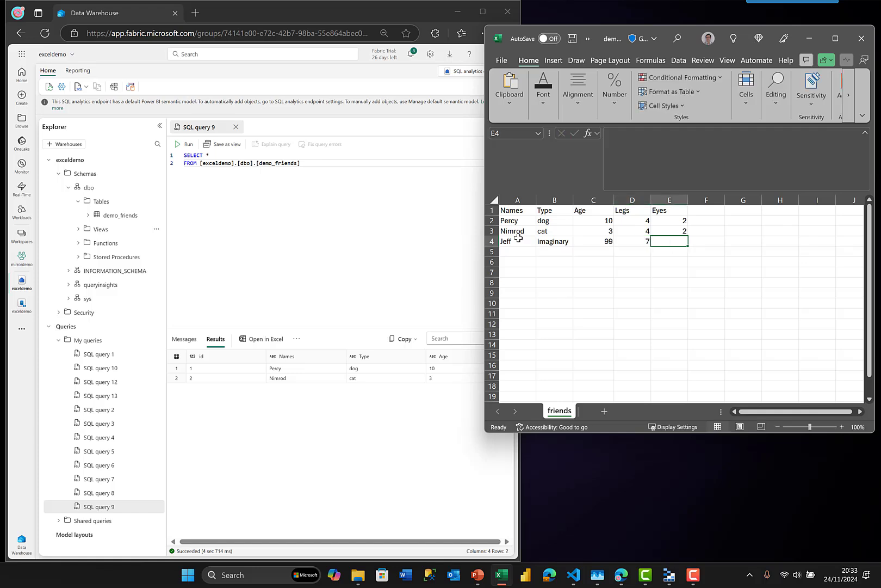
{"action": "type", "text": "3"}
{"action": "key", "text": "Up"}
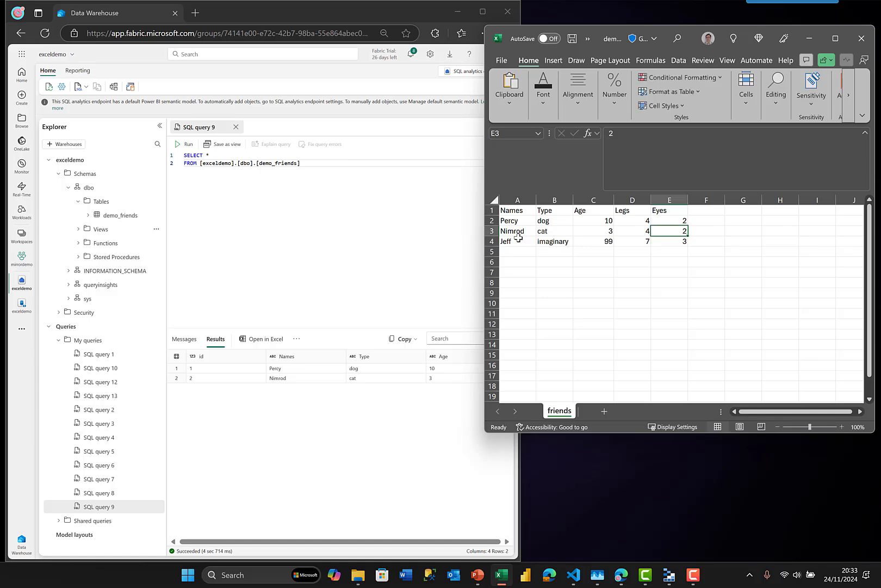
{"action": "key", "text": "Up"}
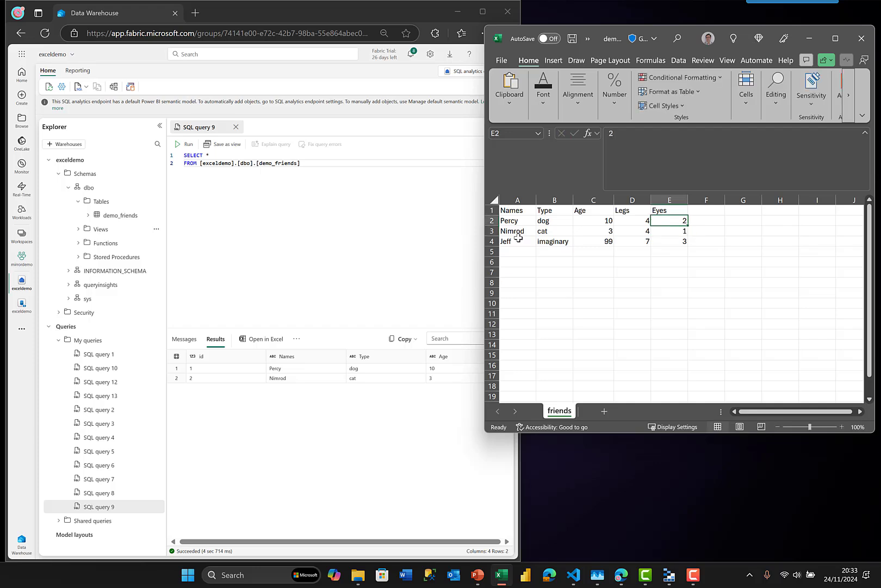
{"action": "left_click", "coordinate": [572, 38]}
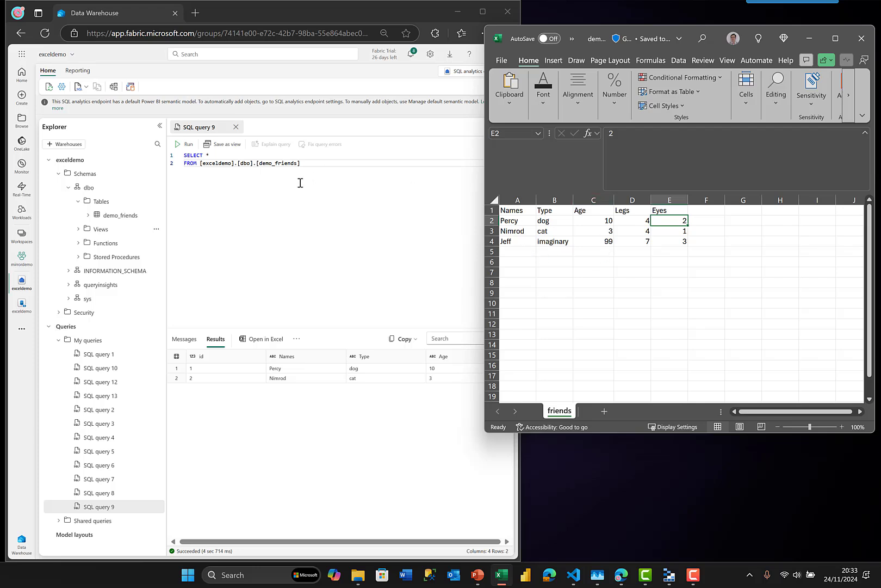
Step: Rerun SELECT * on demo_friends to show the new Legs and Eyes columns
{"action": "left_click", "coordinate": [185, 145]}
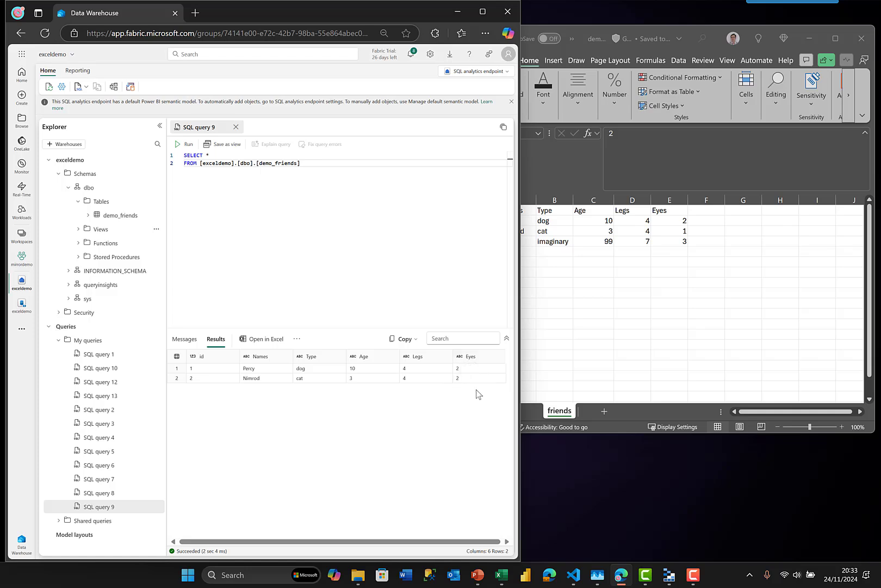
Step: Add a new worksheet named dateinfo
{"action": "left_click", "coordinate": [636, 412]}
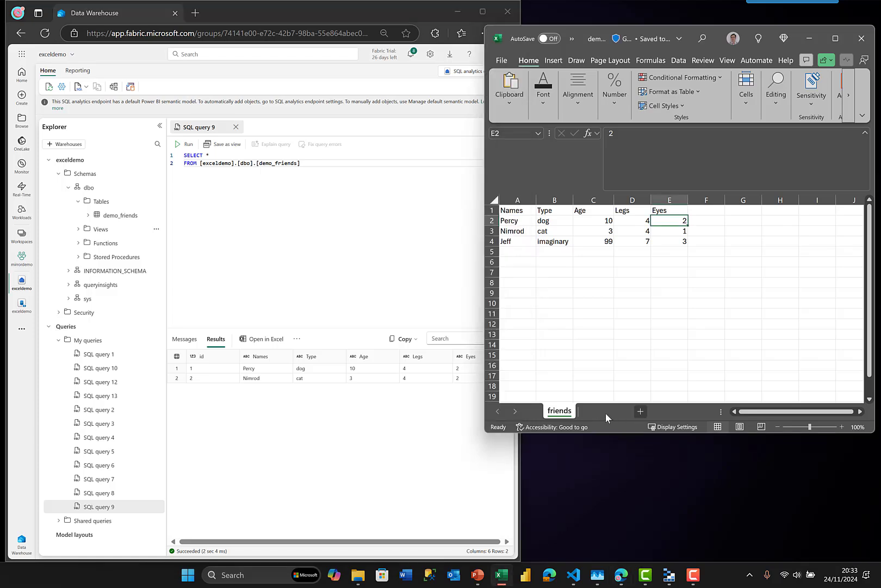
{"action": "left_click", "coordinate": [605, 411]}
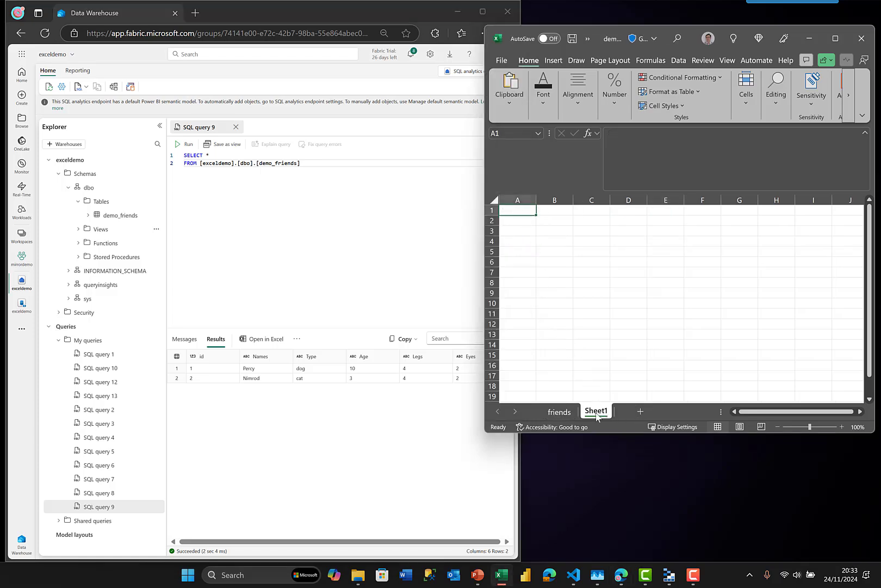
{"action": "double_click", "coordinate": [596, 412]}
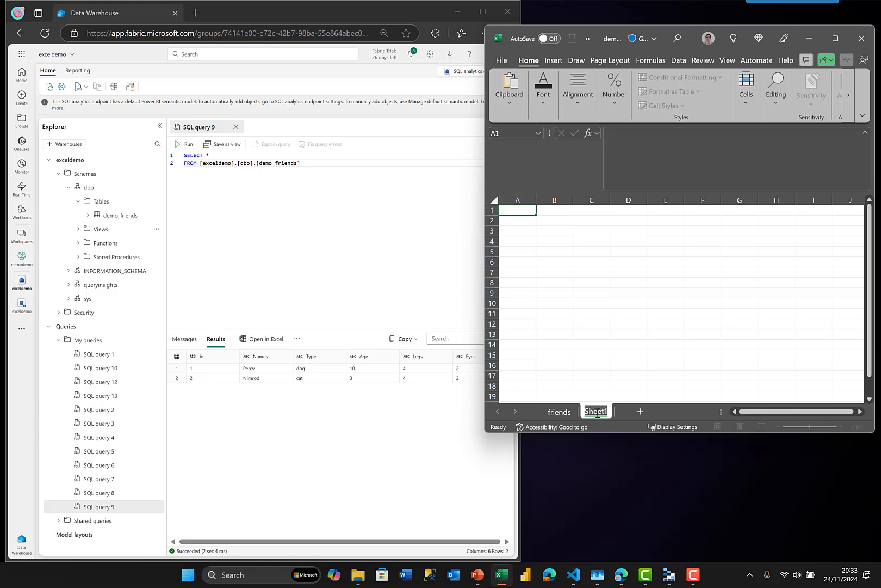
{"action": "type", "text": "dateinfo"}
{"action": "key", "text": "Return"}
Step: Add date and number headers and fill dates 01/01/2005 to 15/01/2005
{"action": "type", "text": "date"}
{"action": "left_click", "coordinate": [557, 212]}
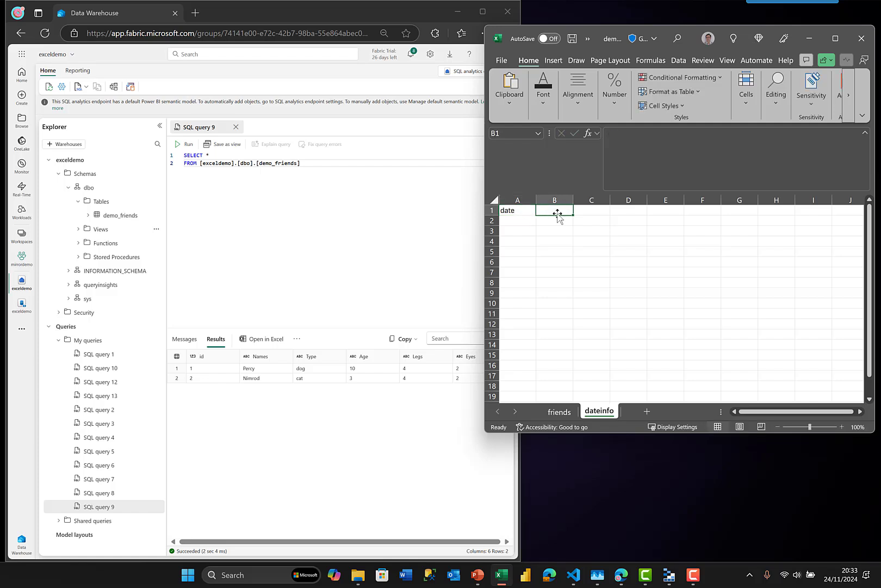
{"action": "type", "text": "number"}
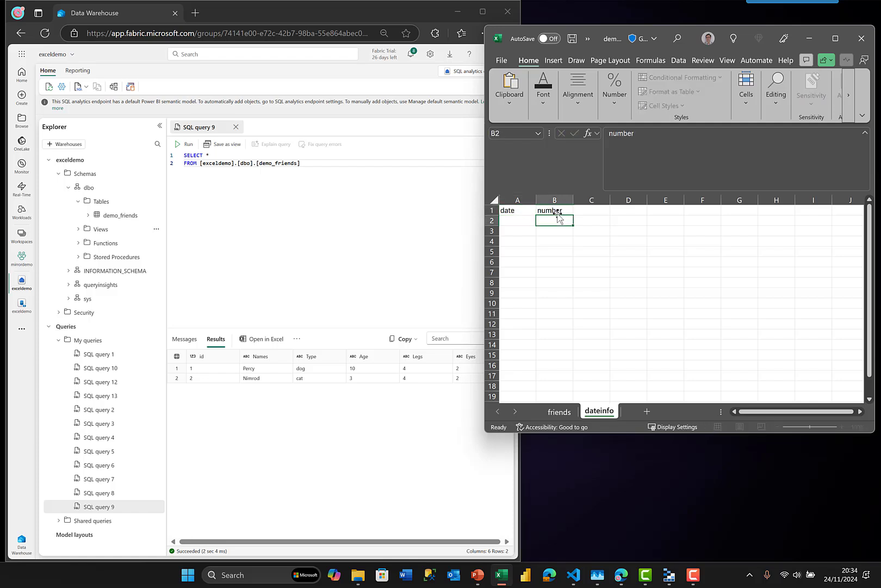
{"action": "key", "text": "Return"}
{"action": "key", "text": "Left"}
{"action": "type", "text": "01/01"}
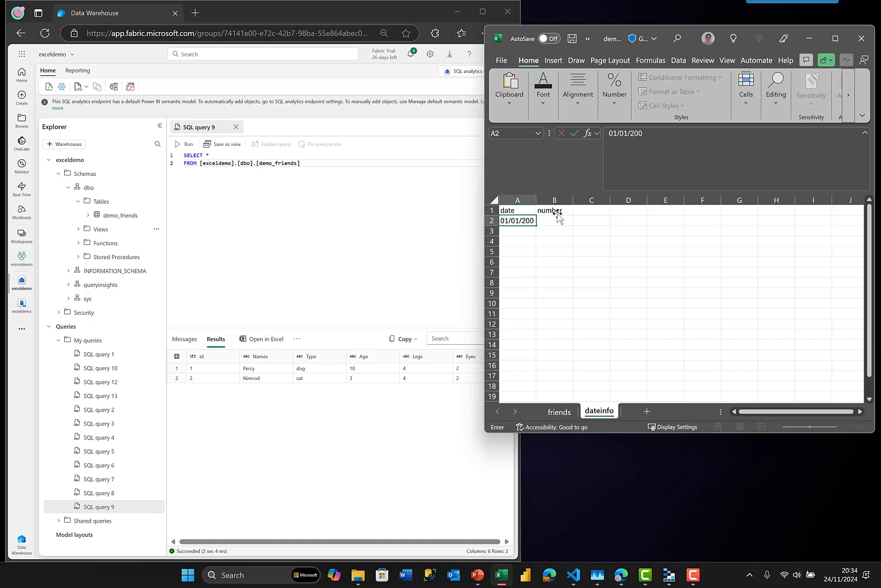
{"action": "type", "text": "/2005"}
{"action": "key", "text": "Return"}
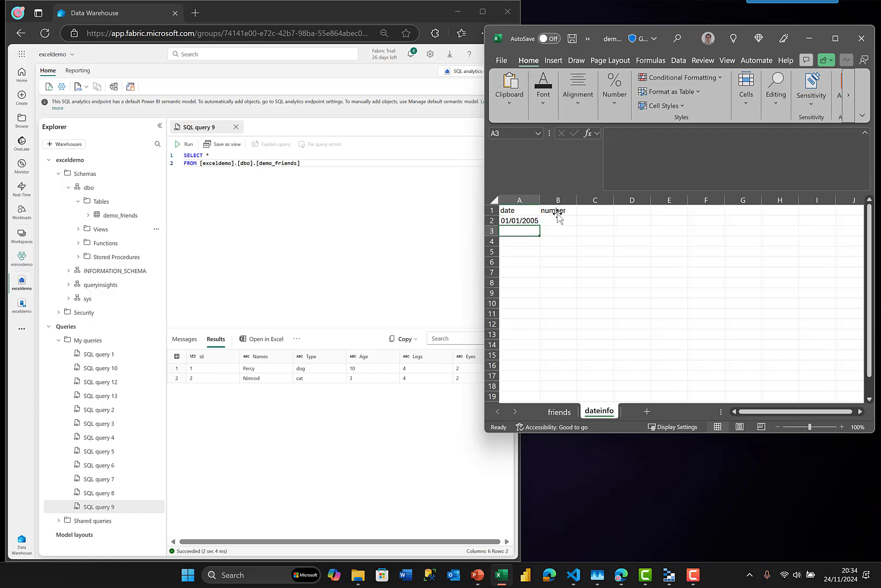
{"action": "type", "text": "02/0"}
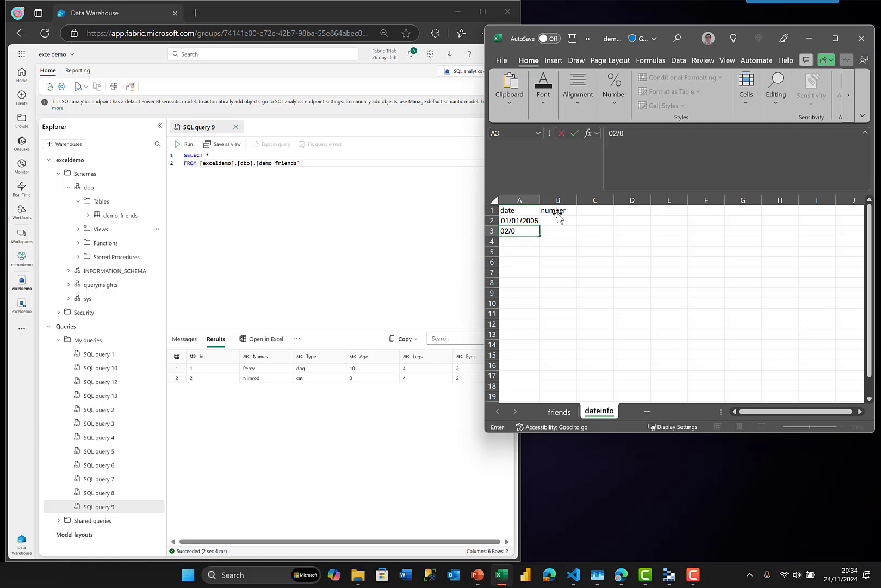
{"action": "type", "text": "1/2005"}
{"action": "key", "text": "Return"}
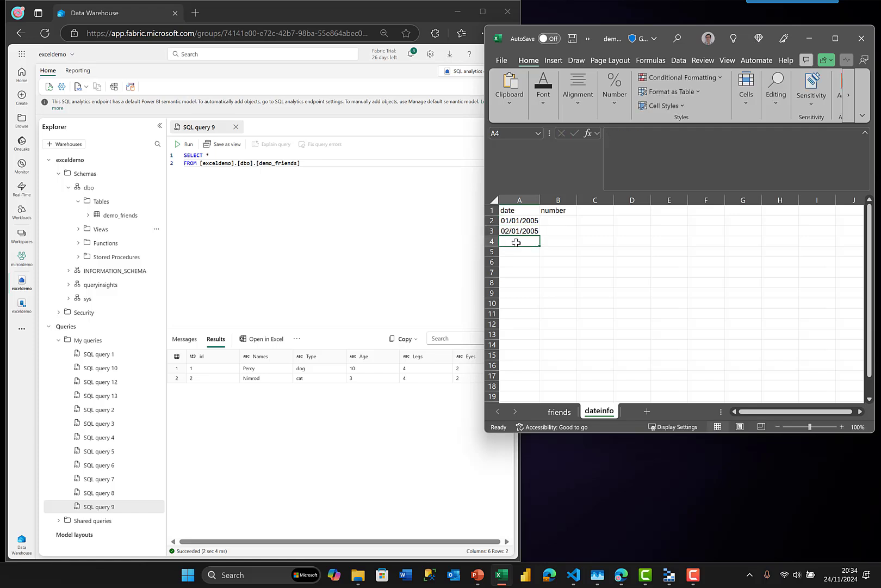
{"action": "left_click_drag", "start_coordinate": [527, 219], "coordinate": [531, 365]}
Step: Fill the number column with 1 to 15
{"action": "left_click", "coordinate": [562, 221]}
{"action": "type", "text": "1"}
{"action": "key", "text": "Return"}
{"action": "type", "text": "2"}
{"action": "key", "text": "Return"}
{"action": "type", "text": "3"}
{"action": "key", "text": "Return"}
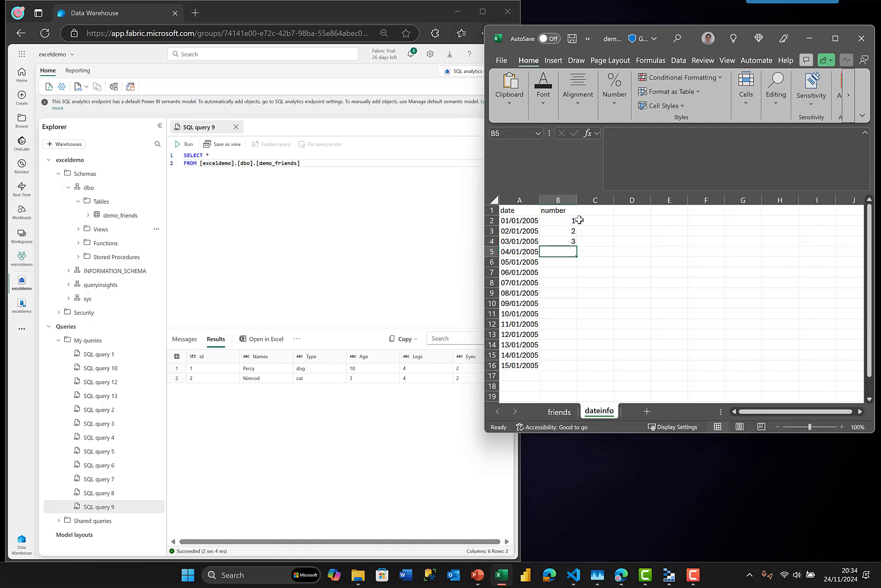
{"action": "left_click_drag", "start_coordinate": [572, 221], "coordinate": [576, 366]}
Step: Add a calc header in C1 and fill C2:C16 with =SUM(B2,B3) copied down
{"action": "left_click", "coordinate": [596, 212]}
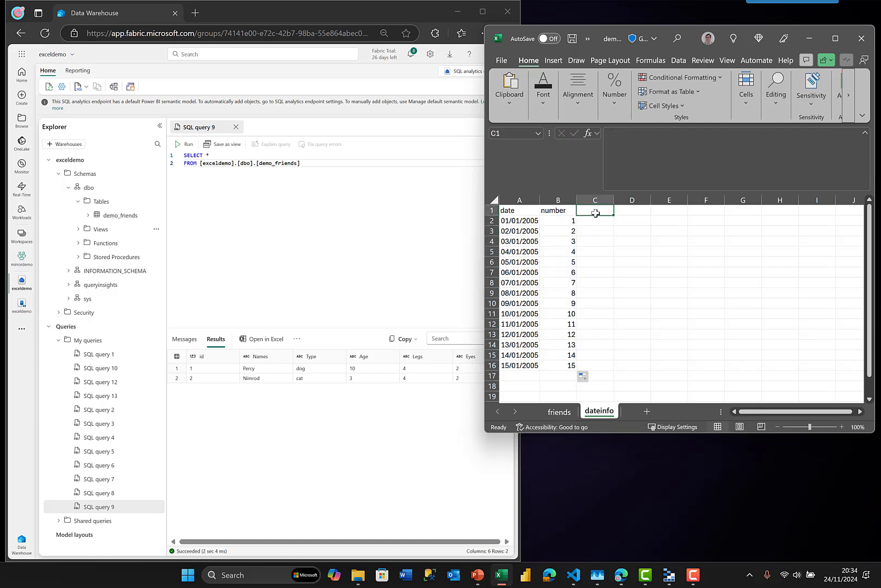
{"action": "type", "text": "calc"}
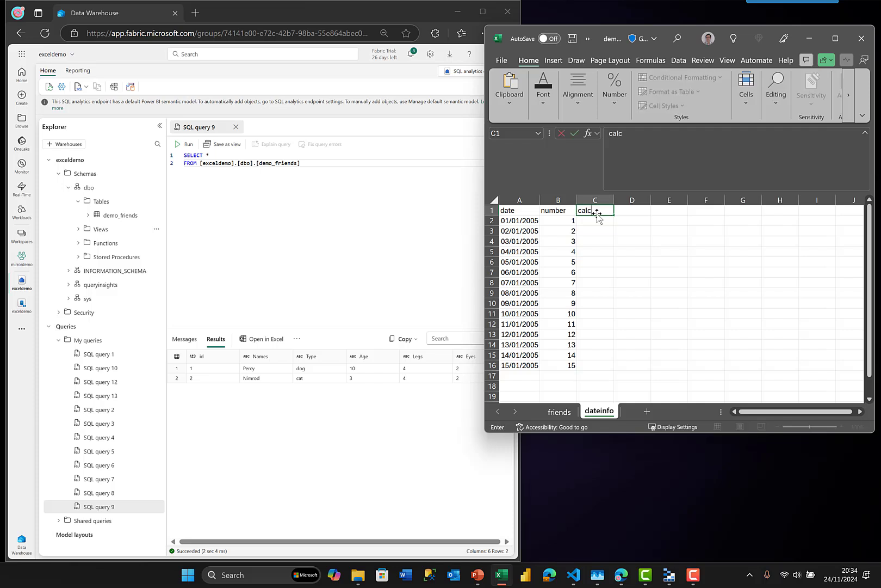
{"action": "key", "text": "Return"}
{"action": "type", "text": "=sum"}
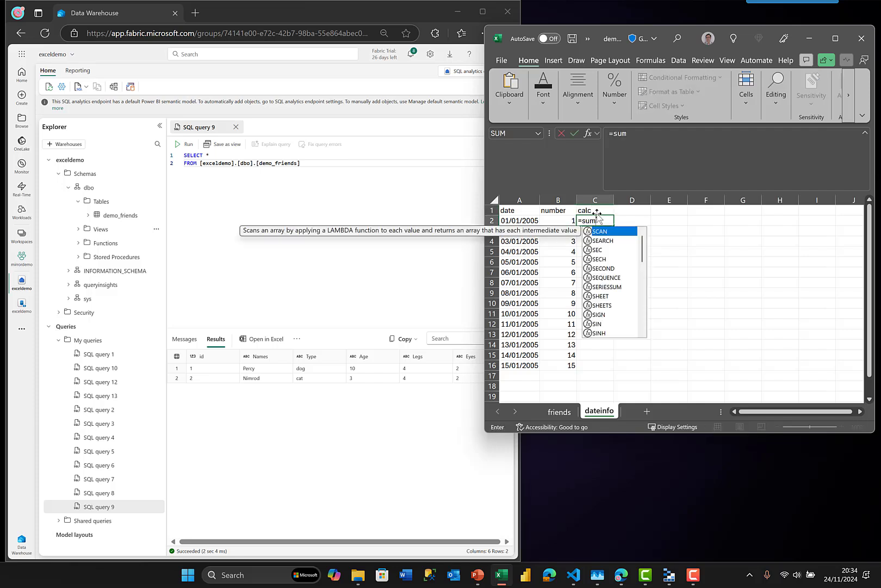
{"action": "type", "text": "("}
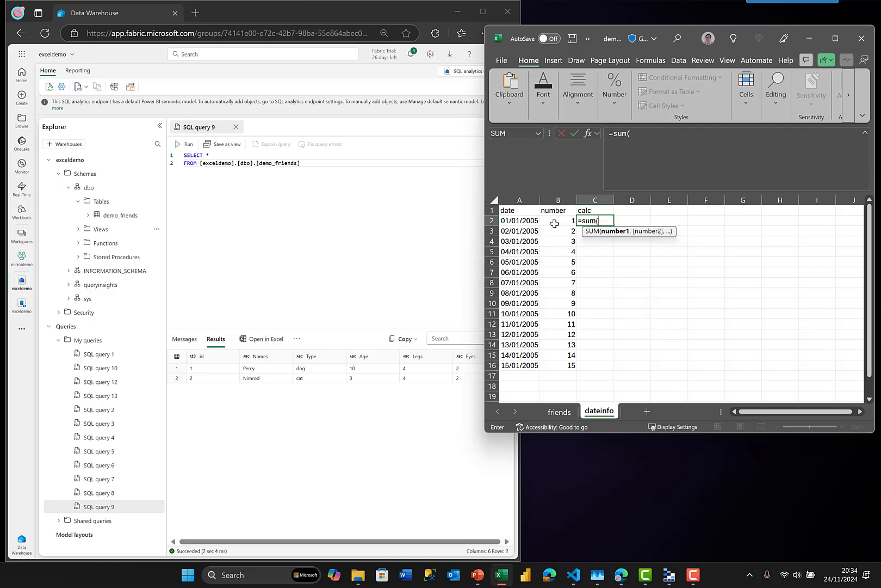
{"action": "left_click", "coordinate": [557, 222]}
{"action": "type", "text": ","}
{"action": "left_click", "coordinate": [571, 233]}
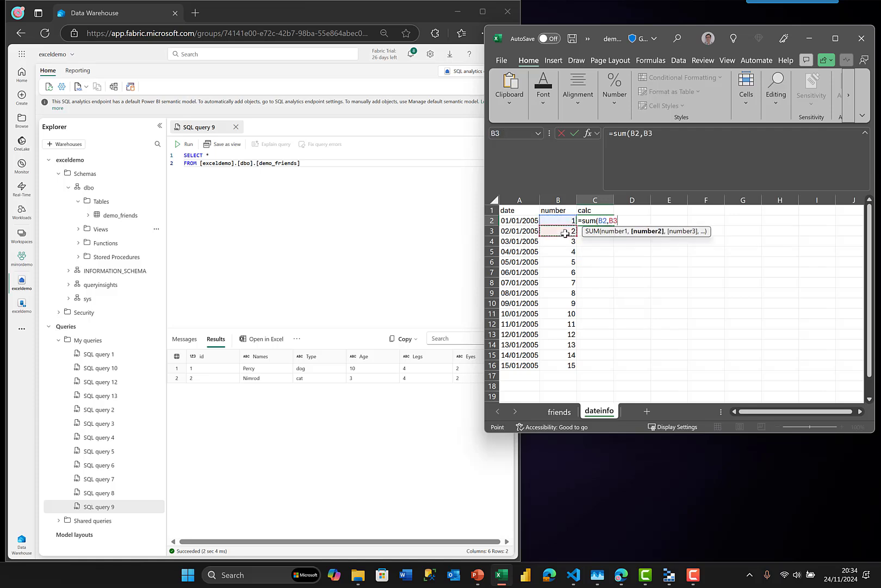
{"action": "type", "text": ")"}
{"action": "key", "text": "Return"}
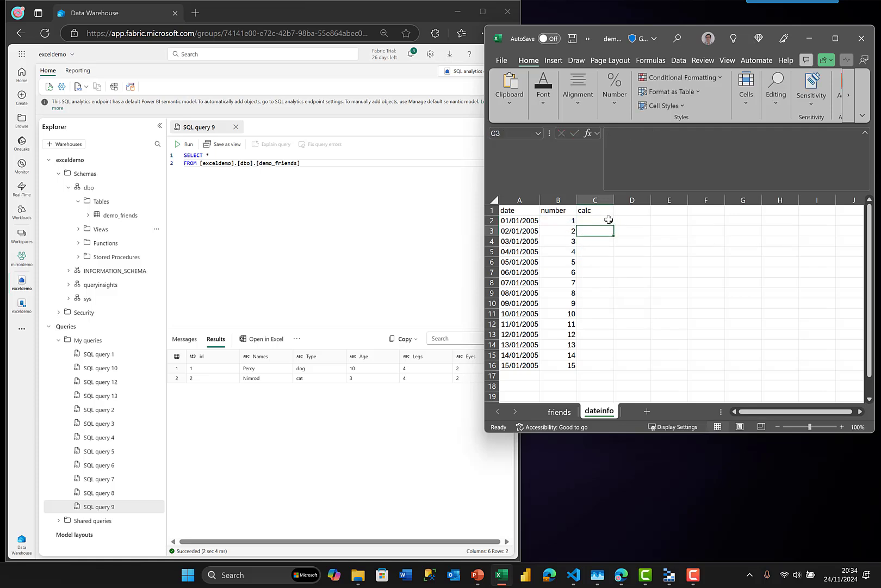
{"action": "left_click", "coordinate": [611, 222]}
{"action": "left_click_drag", "start_coordinate": [611, 229], "coordinate": [592, 370]}
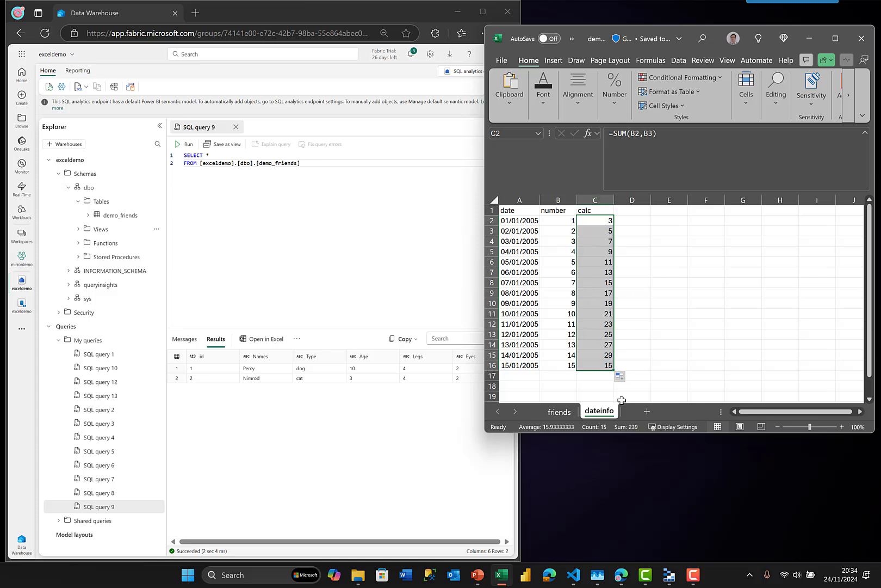
Step: Rerun the demo_friends query so it returns three rows, including imaginary Jeff aged 99
{"action": "left_click", "coordinate": [241, 244]}
{"action": "left_click", "coordinate": [187, 146]}
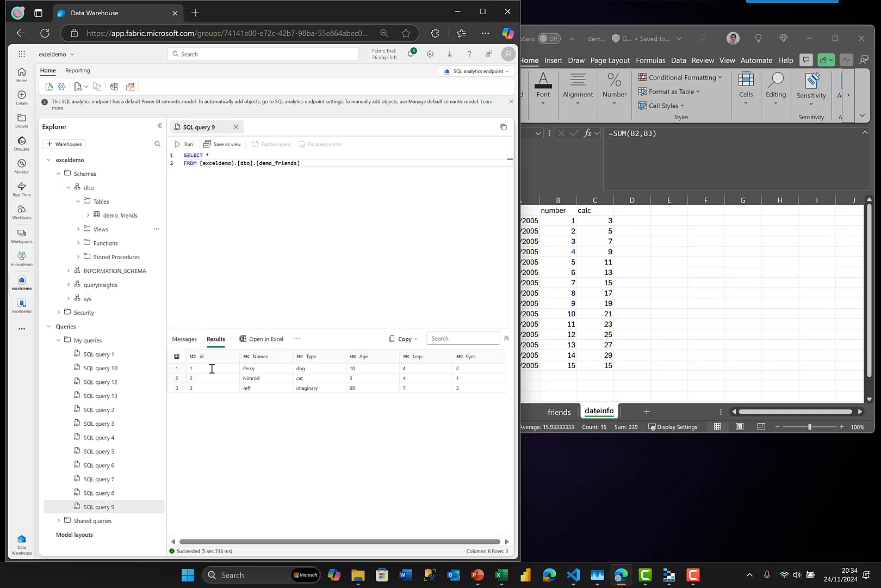
{"action": "left_click", "coordinate": [480, 379]}
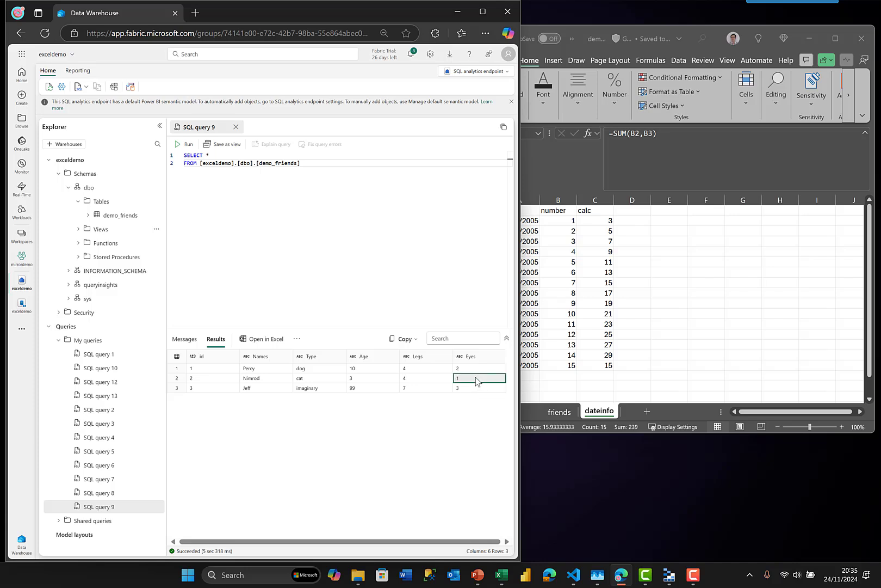
Step: Set Nimrod's Eyes in cell E3 of the friends sheet to 2 and save the workbook
{"action": "left_click", "coordinate": [665, 411]}
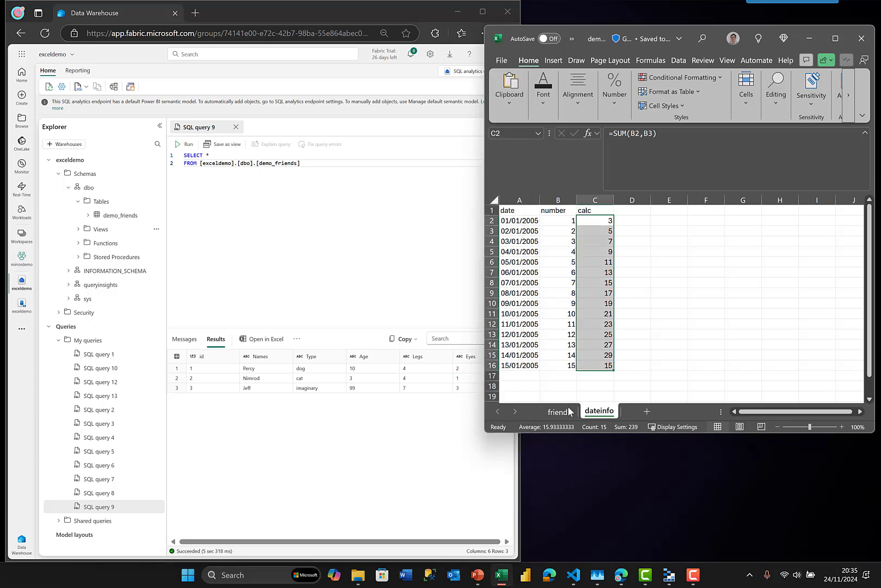
{"action": "left_click", "coordinate": [563, 412]}
{"action": "left_click", "coordinate": [682, 240]}
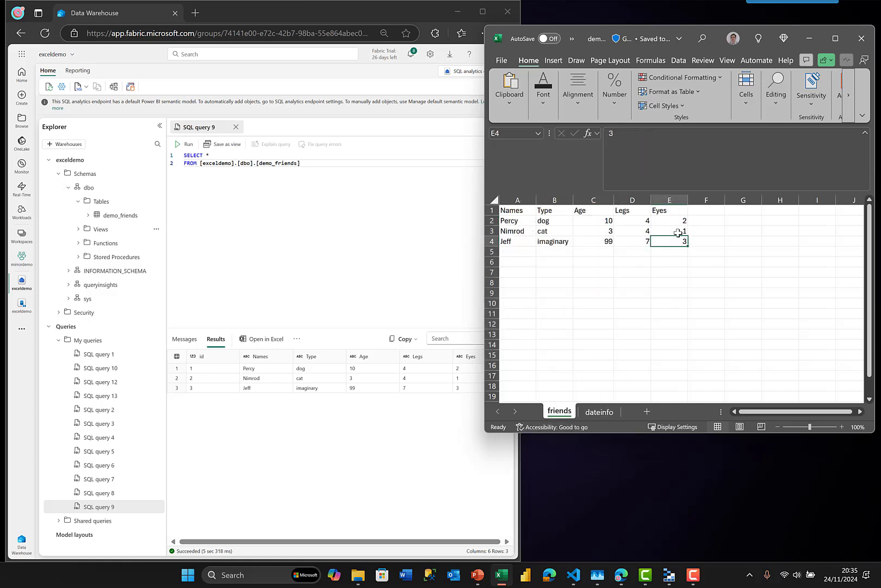
{"action": "left_click", "coordinate": [678, 233]}
{"action": "type", "text": "2"}
{"action": "key", "text": "Return"}
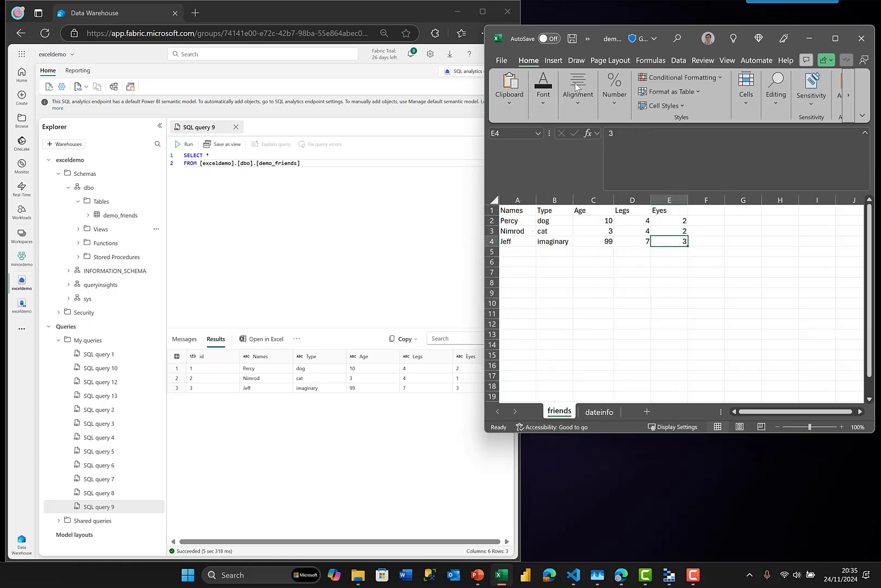
{"action": "left_click", "coordinate": [570, 39]}
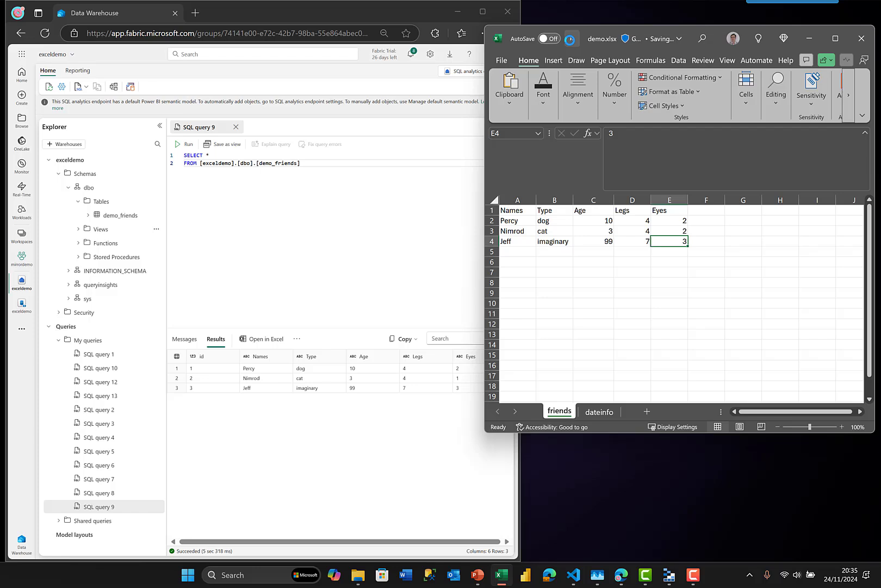
{"action": "left_click", "coordinate": [599, 412]}
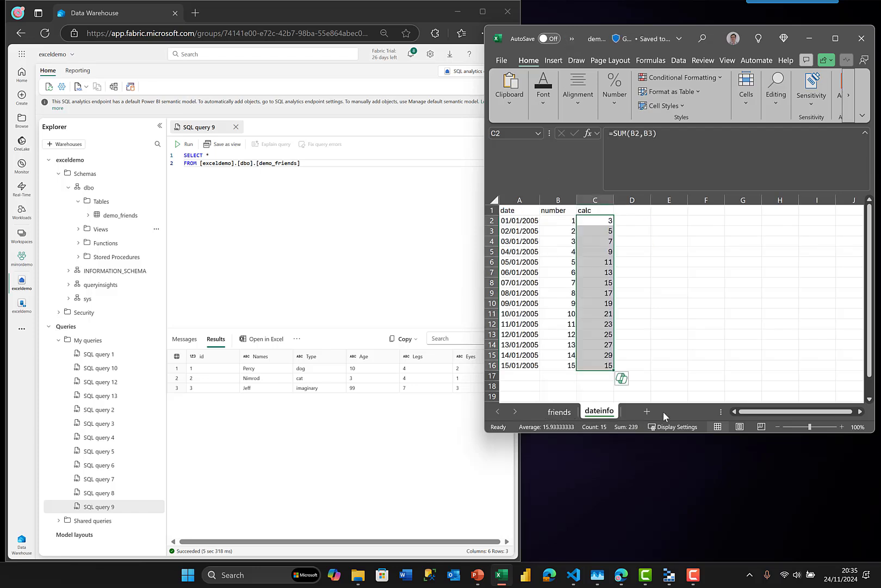
{"action": "left_click", "coordinate": [186, 145]}
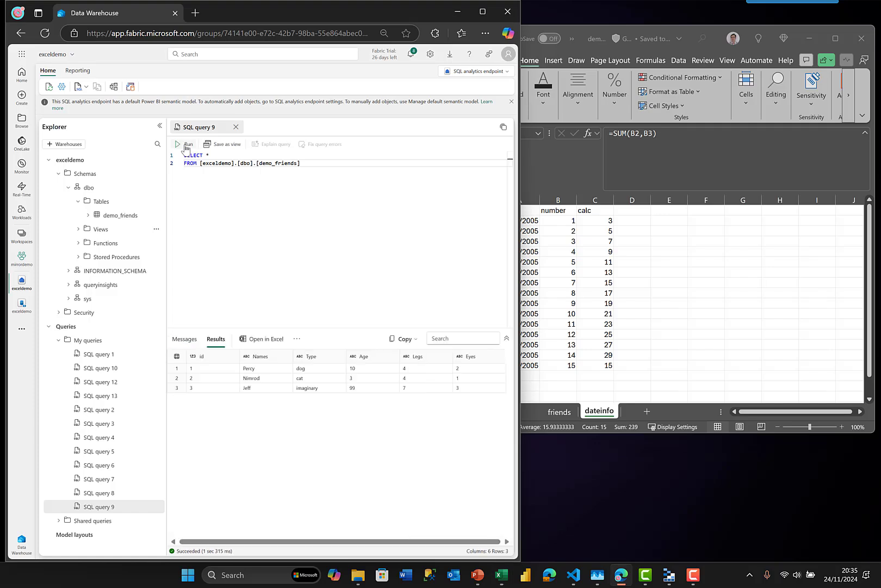
Step: Switch to the Mirrored database view and refresh replication until demo_dateinfo appears
{"action": "left_click", "coordinate": [479, 72]}
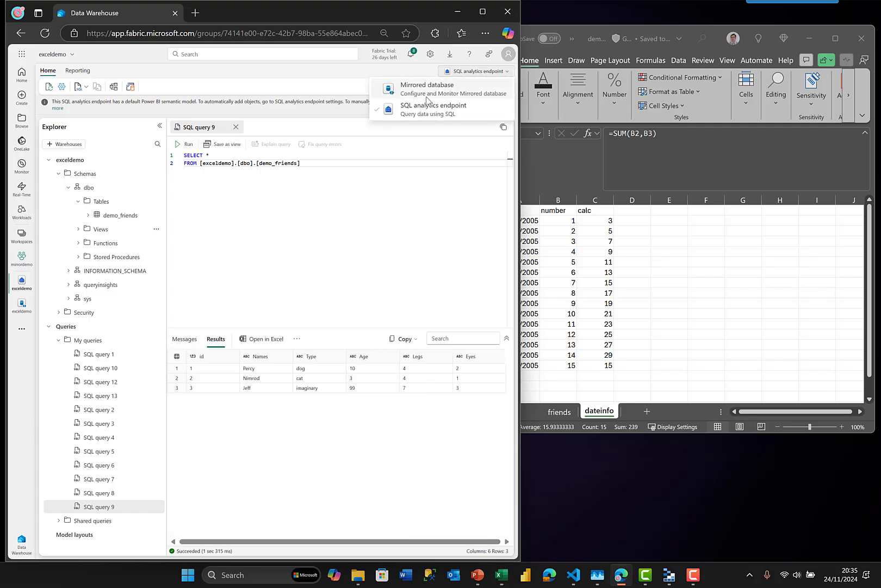
{"action": "left_click", "coordinate": [427, 93]}
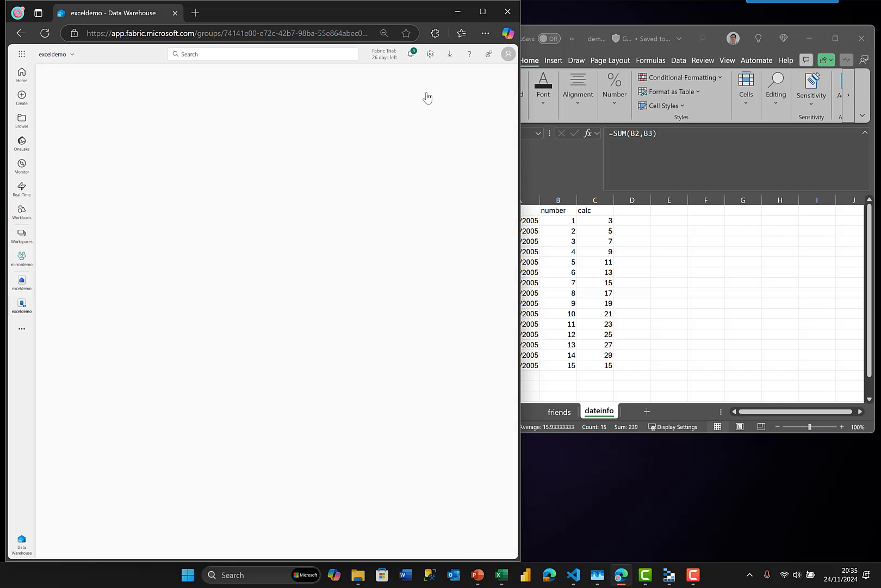
{"action": "left_click", "coordinate": [70, 273]}
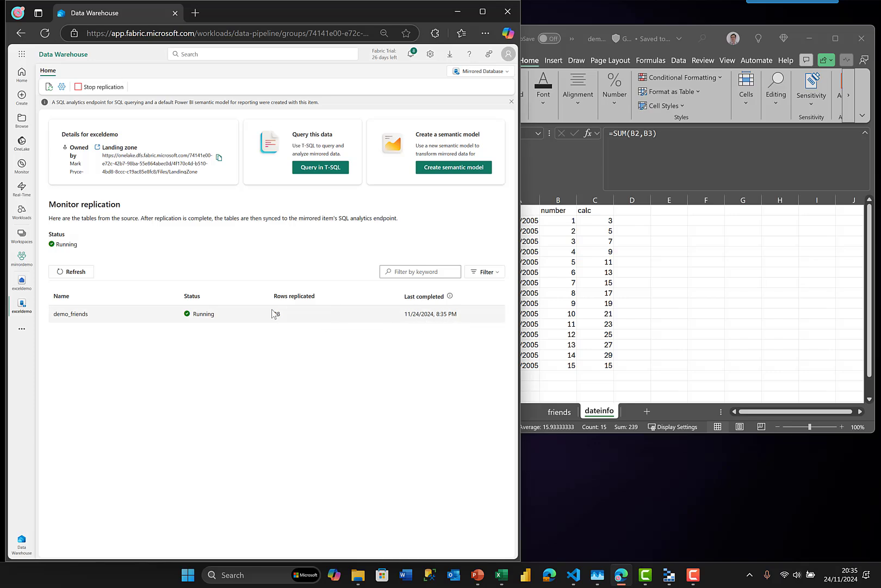
{"action": "left_click", "coordinate": [82, 276]}
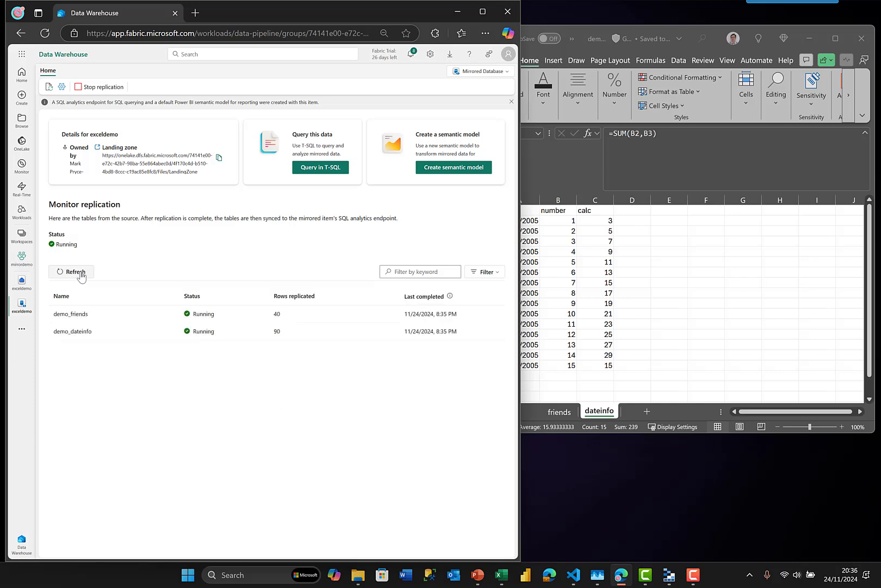
Step: Back in the SQL analytics endpoint, run Select TOP 100 on demo_dateinfo and check its calc values
{"action": "left_click", "coordinate": [475, 72]}
{"action": "left_click", "coordinate": [435, 114]}
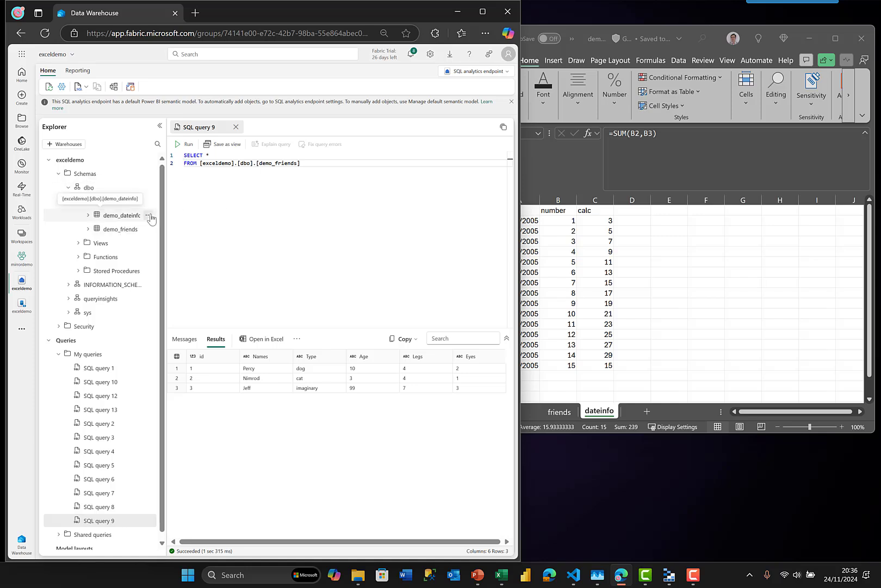
{"action": "mouse_move", "coordinate": [151, 222]}
{"action": "left_click", "coordinate": [148, 215]}
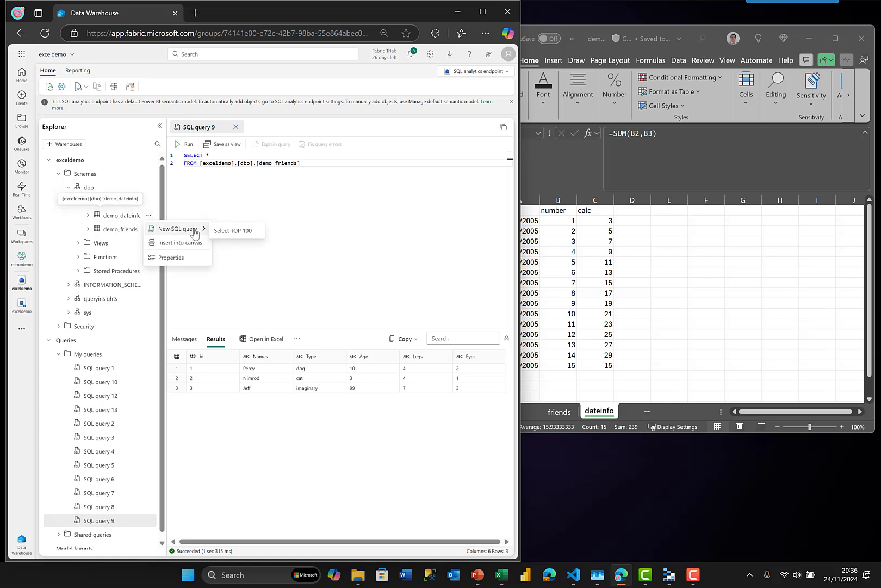
{"action": "left_click", "coordinate": [222, 231]}
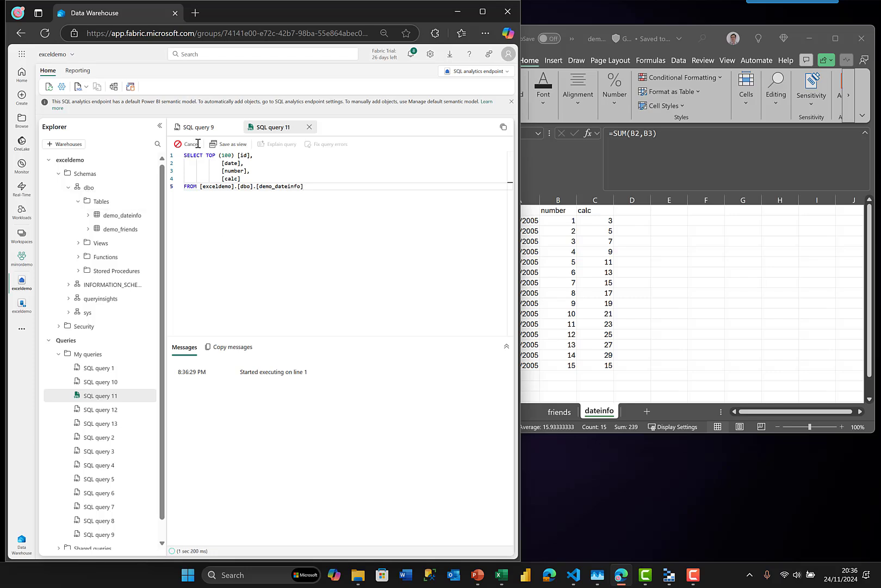
{"action": "left_click", "coordinate": [444, 379]}
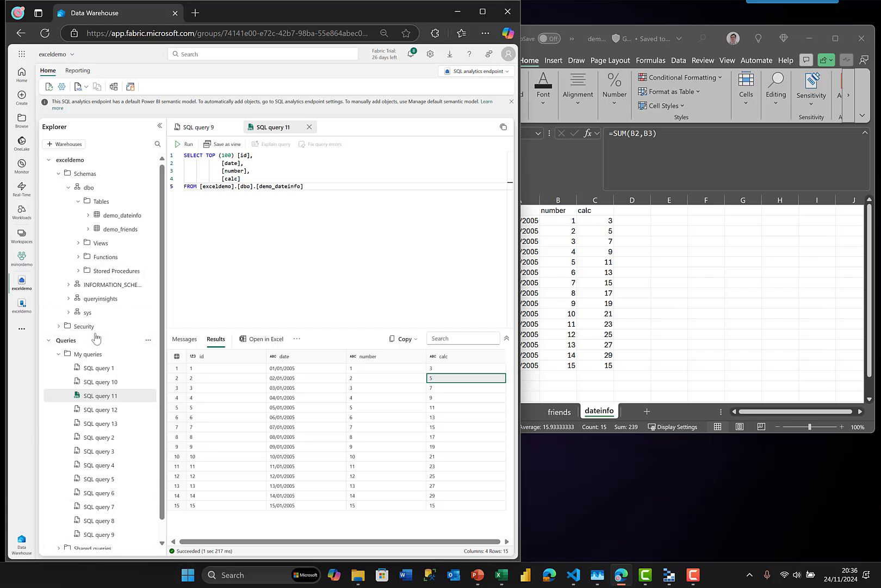
{"action": "left_click", "coordinate": [49, 341]}
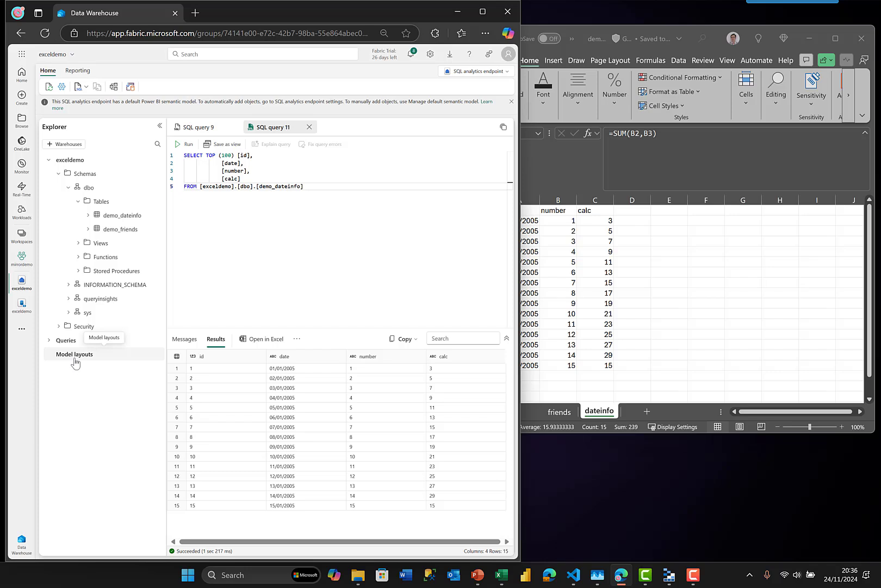
Step: Place demo_friends below demo_dateinfo in model layouts, then start a new report using both tables
{"action": "left_click", "coordinate": [75, 355]}
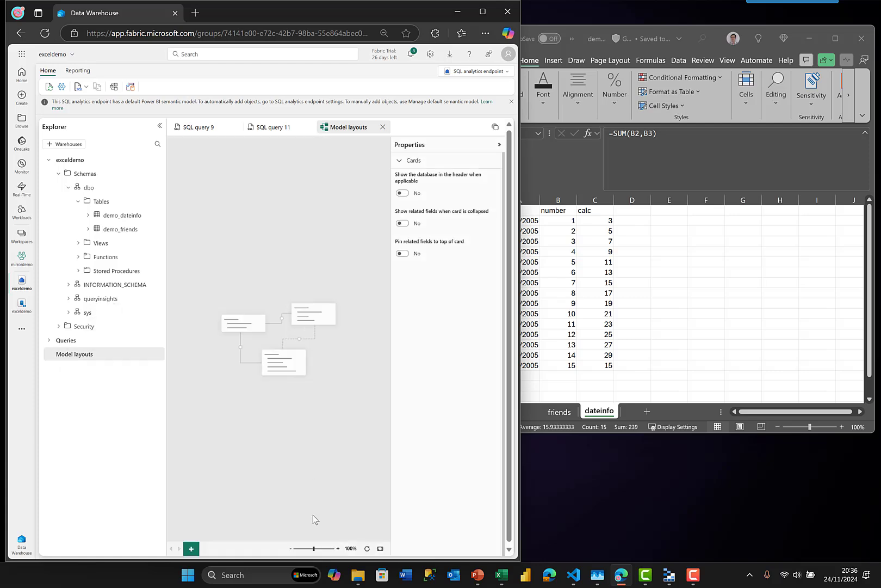
{"action": "left_click_drag", "start_coordinate": [315, 204], "coordinate": [210, 302]}
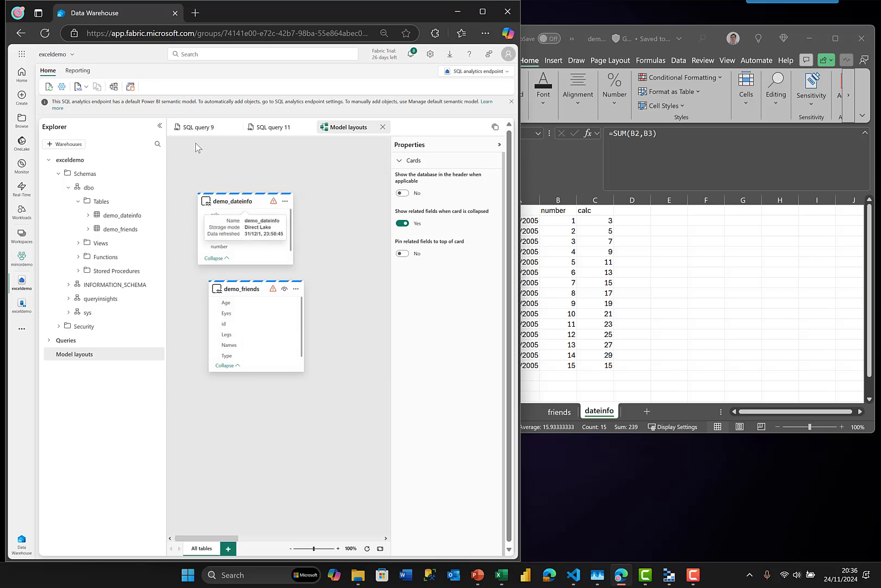
{"action": "left_click", "coordinate": [81, 71]}
{"action": "left_click", "coordinate": [69, 89]}
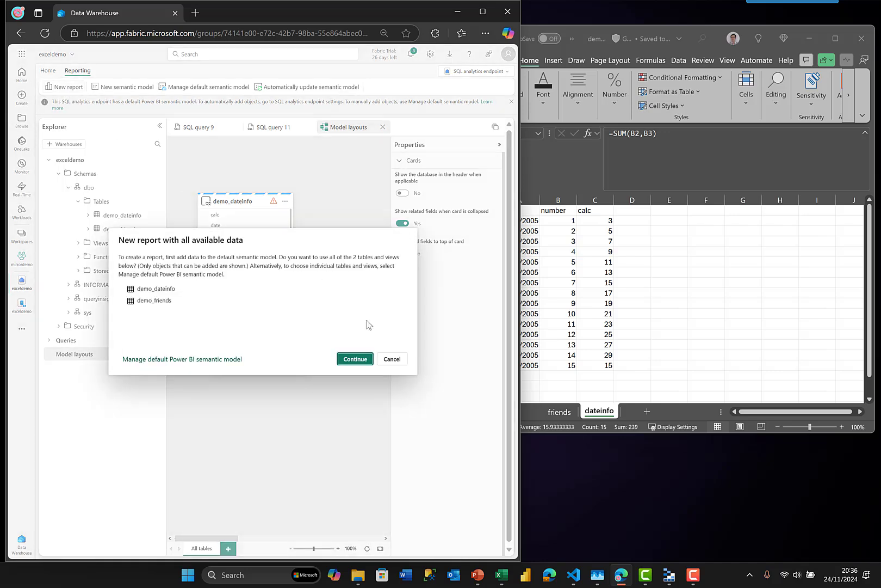
{"action": "left_click", "coordinate": [356, 363]}
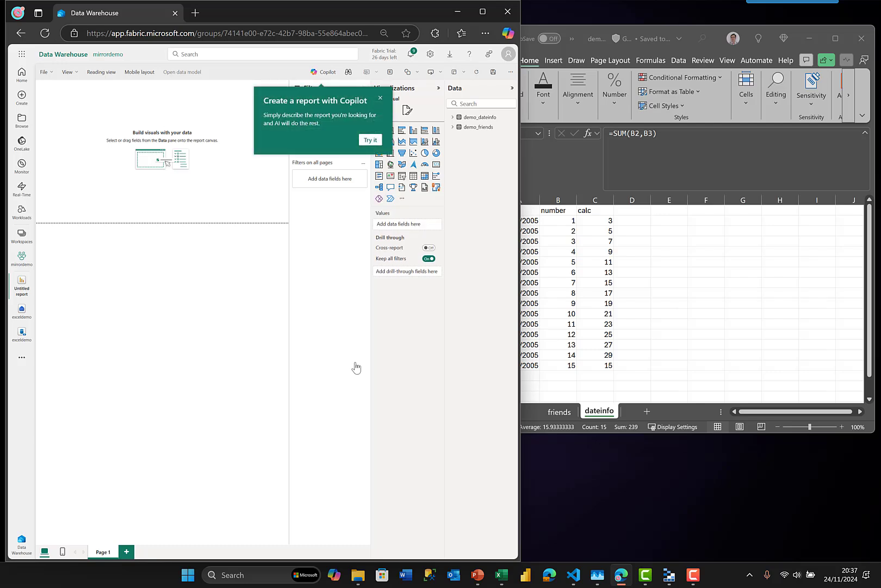
Step: Build a table visual of demo_friends' Age, Eyes, id, Legs, Names and Type, then move and widen it
{"action": "left_click", "coordinate": [380, 98]}
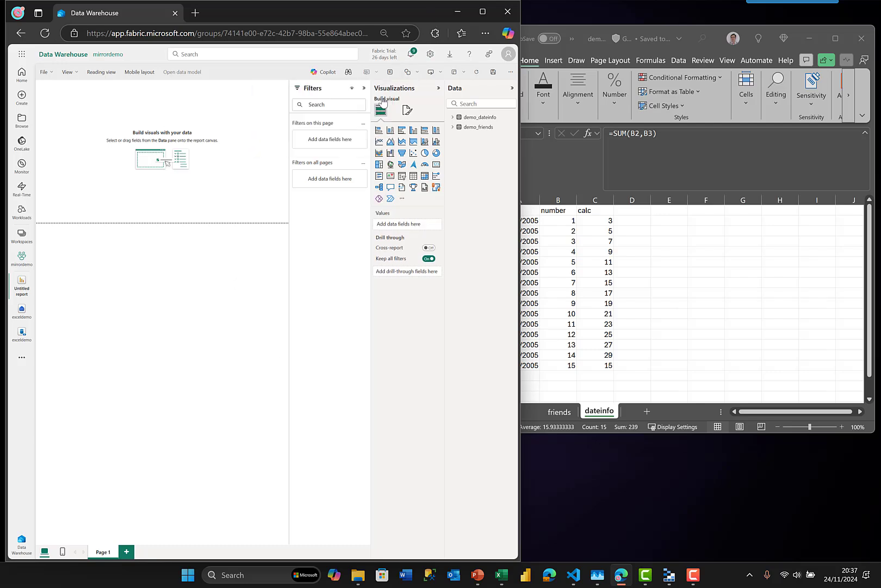
{"action": "left_click", "coordinate": [479, 127]}
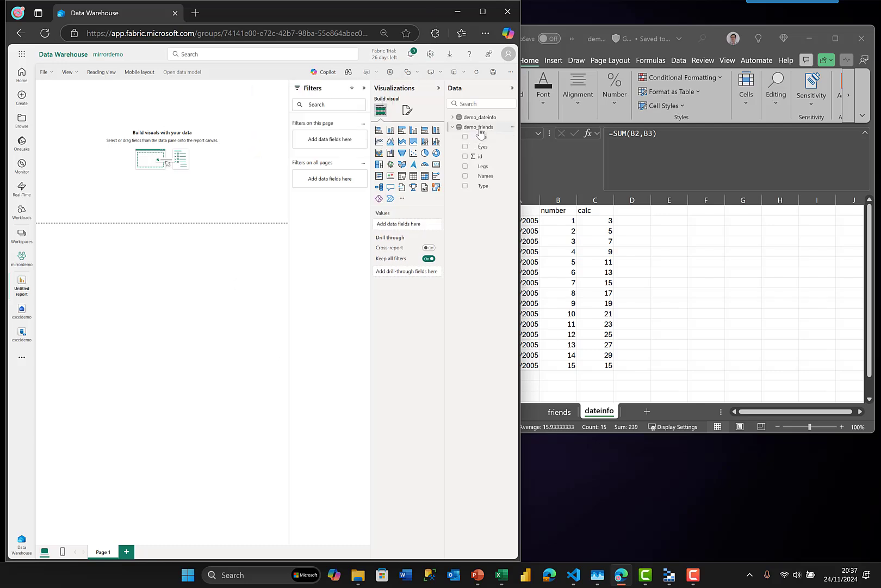
{"action": "left_click", "coordinate": [465, 137]}
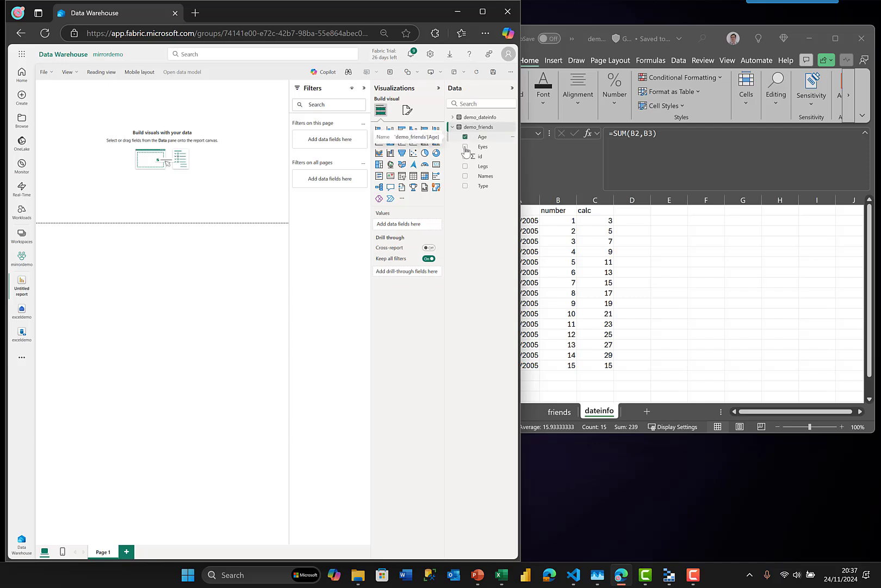
{"action": "left_click", "coordinate": [465, 146]}
{"action": "left_click", "coordinate": [465, 156]}
{"action": "left_click", "coordinate": [465, 165]}
{"action": "left_click", "coordinate": [465, 176]}
{"action": "left_click", "coordinate": [465, 186]}
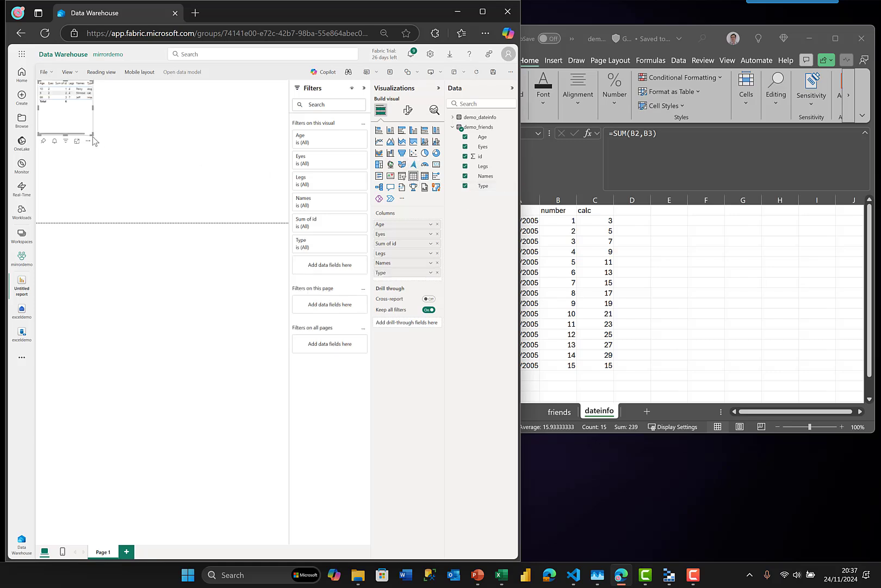
{"action": "left_click_drag", "start_coordinate": [93, 140], "coordinate": [157, 165]}
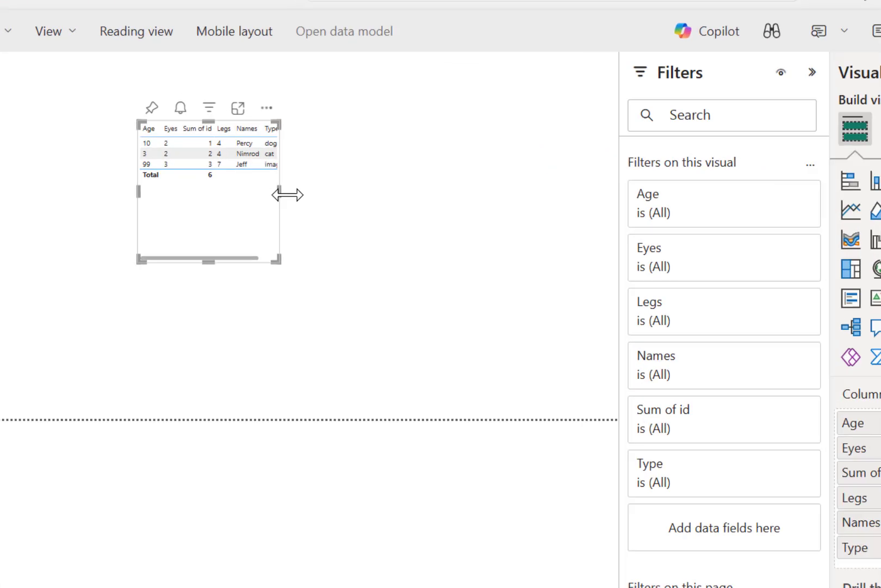
{"action": "left_click_drag", "start_coordinate": [287, 194], "coordinate": [529, 197]}
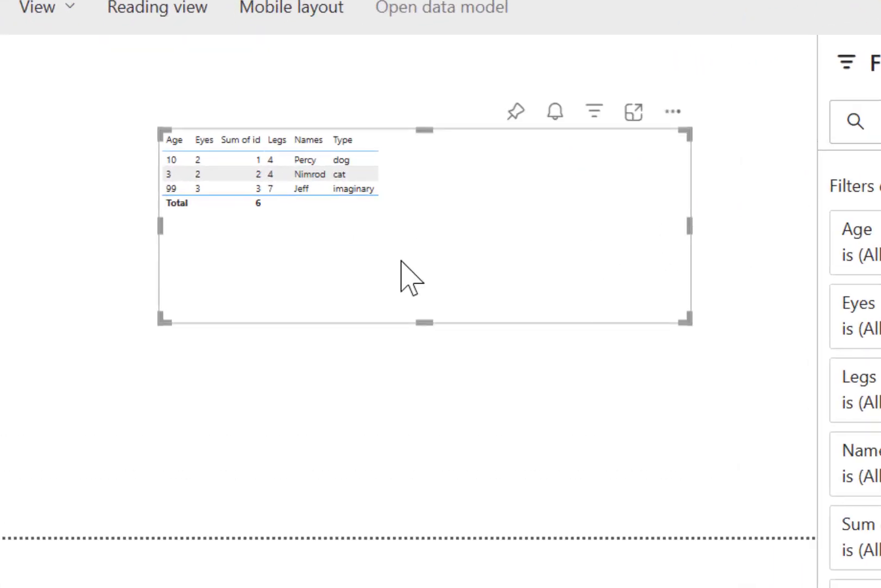